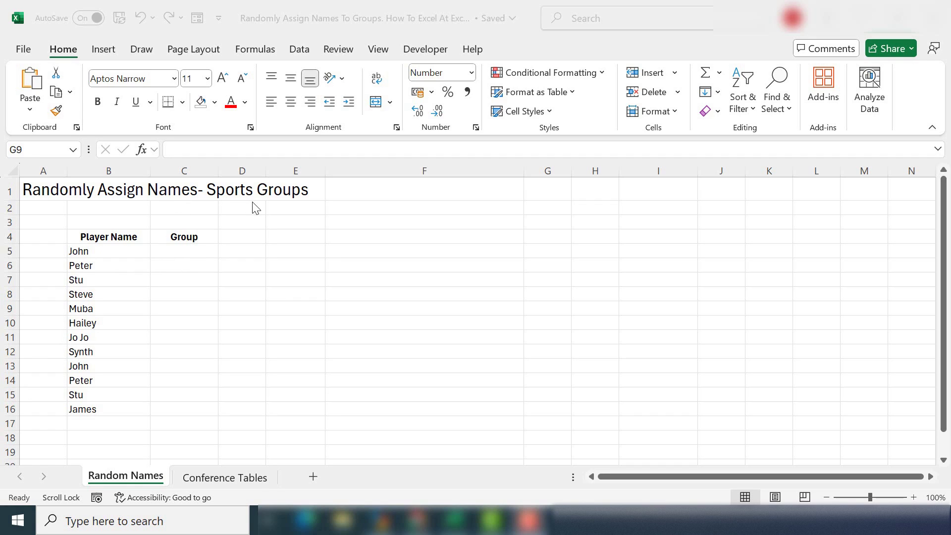
Glance at the Conference Tables sheet, then select the twelve player names on Random Names
click(224, 477)
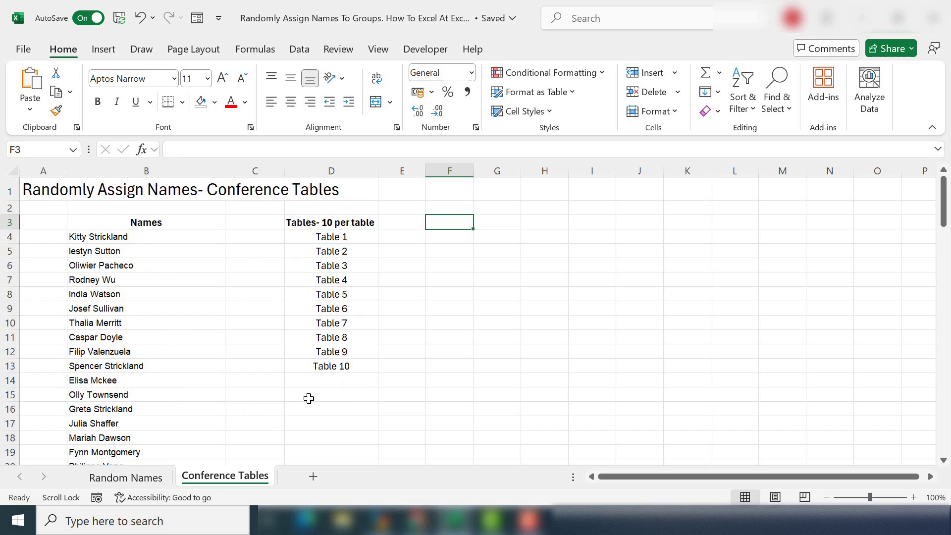
click(136, 475)
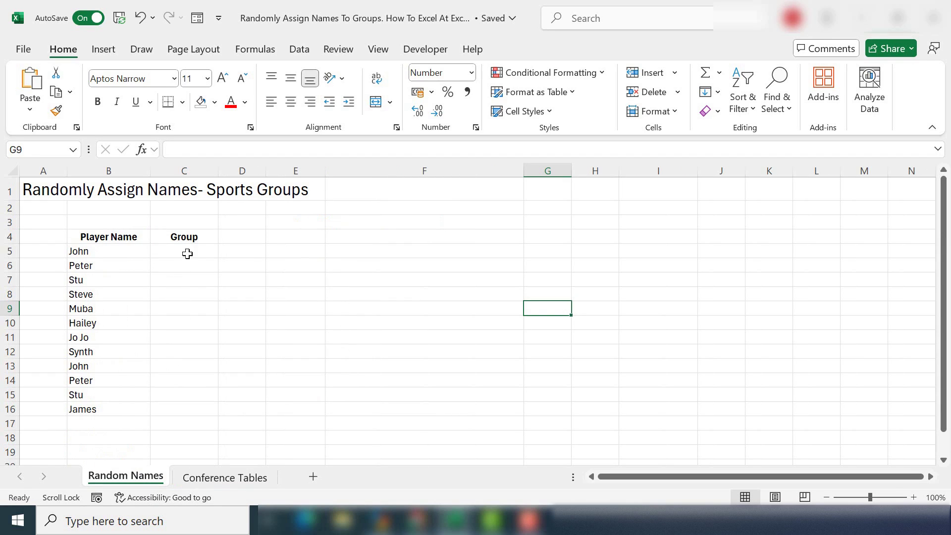
click(344, 285)
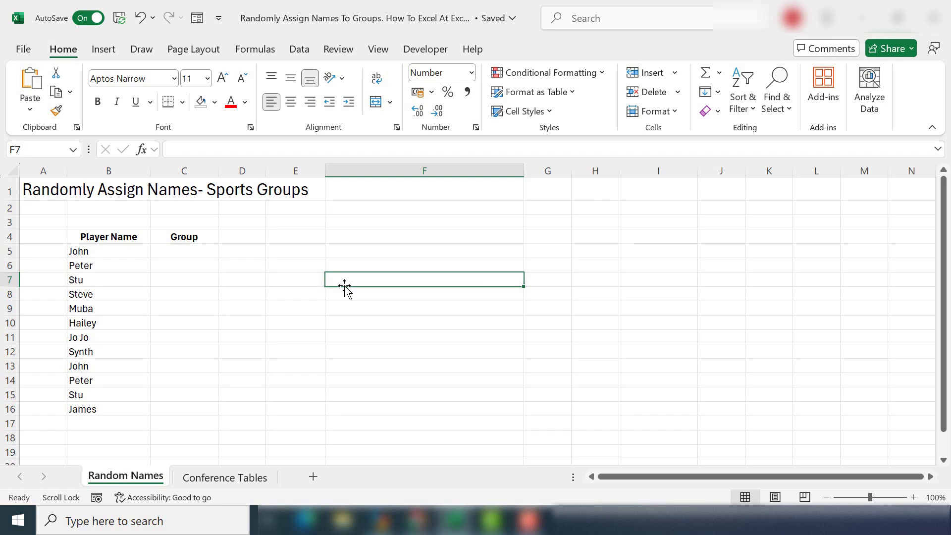
drag(100, 253, 121, 402)
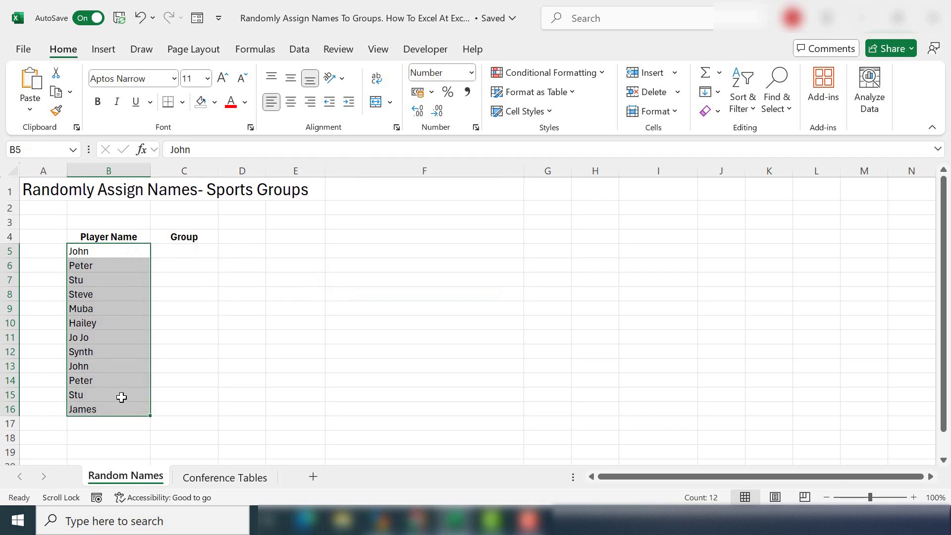
Start C5's formula with CHOOSE and RANDBETWEEN using formula autocomplete
click(193, 251)
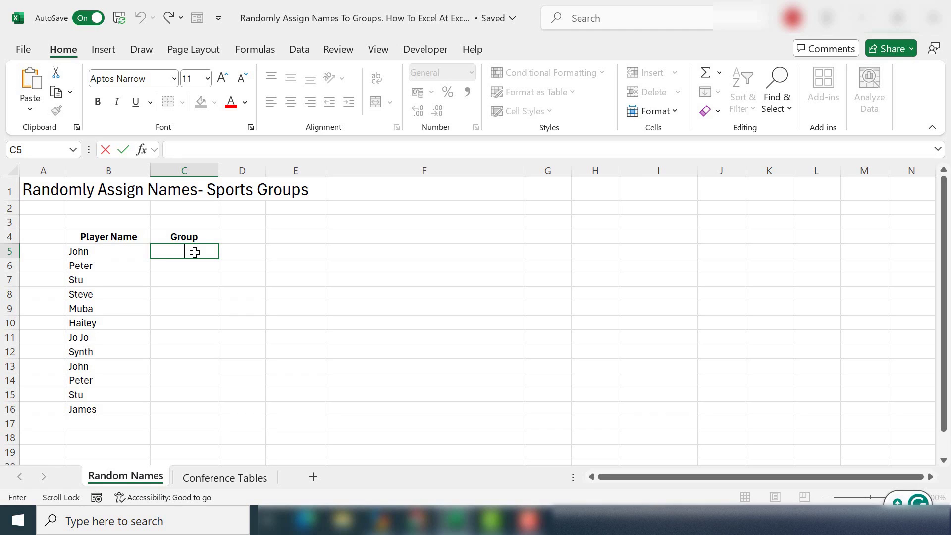
text(=cho)
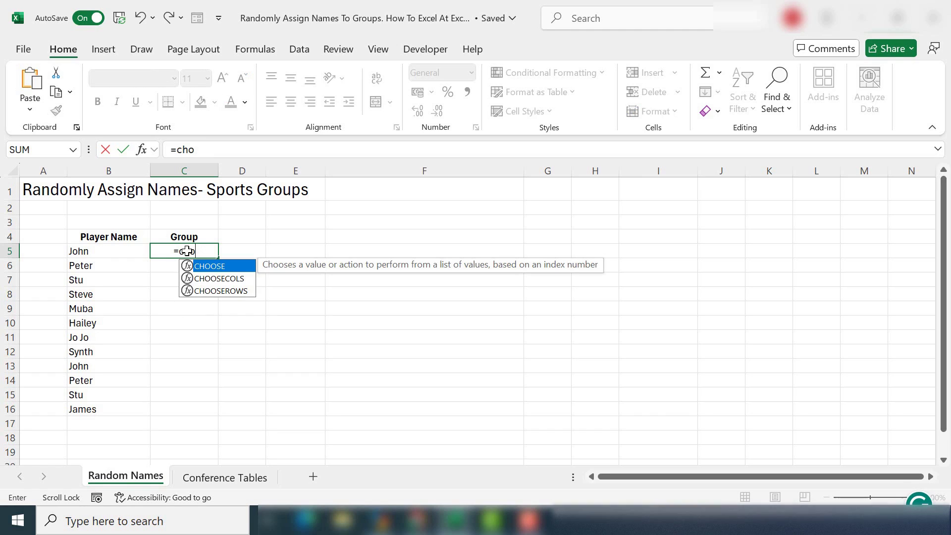
key(Tab)
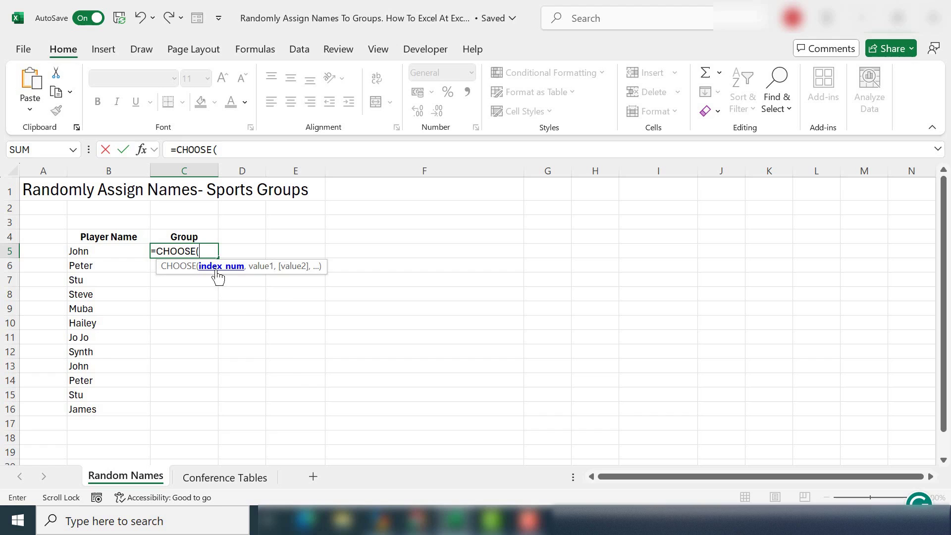
text(r)
key(BackSpace)
text(randbetw)
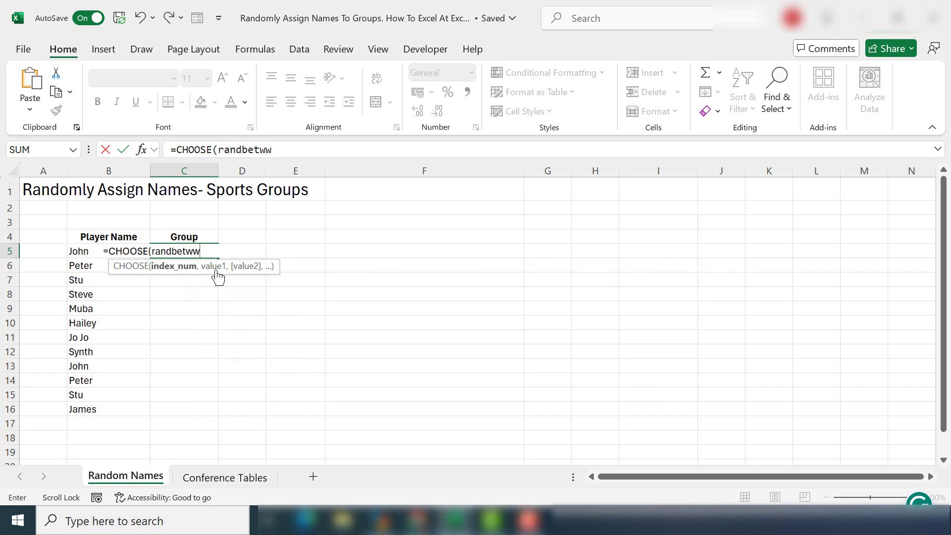
key(BackSpace)
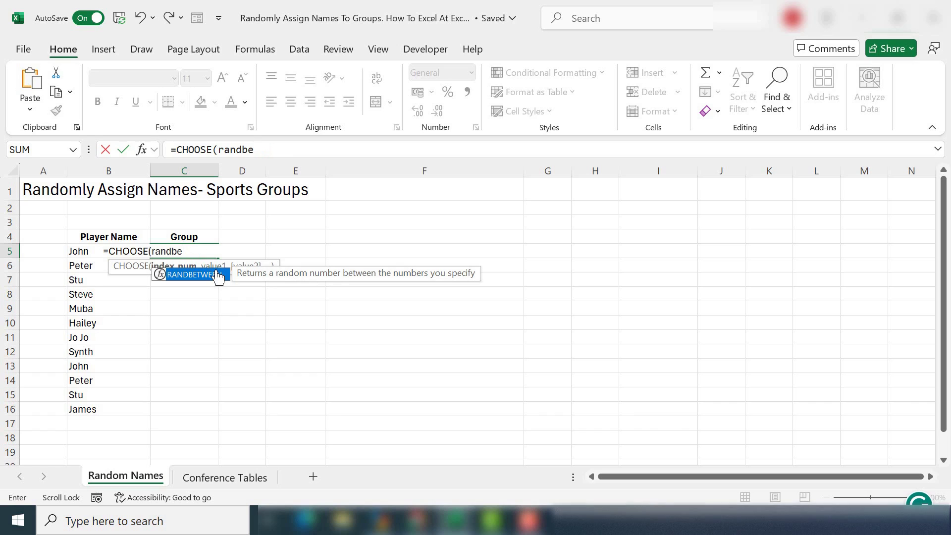
double_click(214, 273)
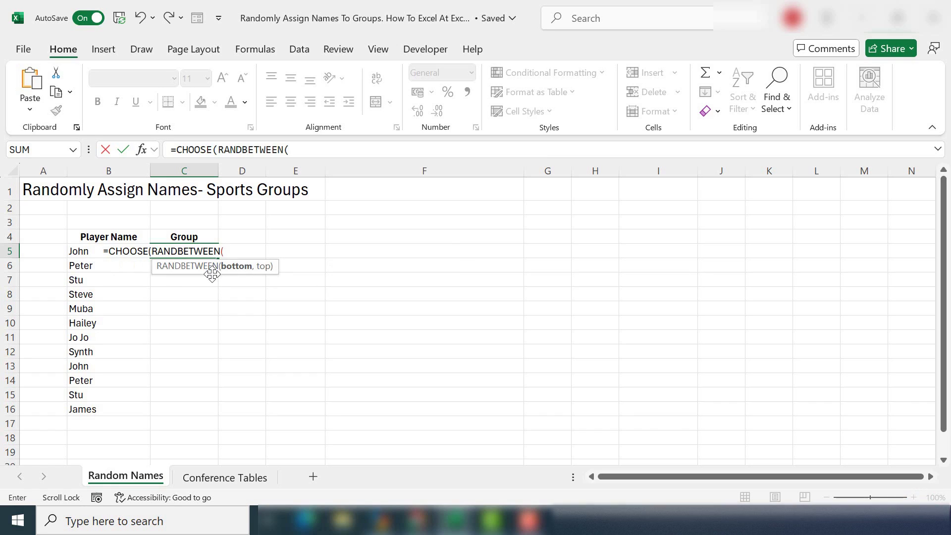
Finish and enter =CHOOSE(RANDBETWEEN(1,4),"A","B","C","D"), fixing the missing quote before D
text(1,4)
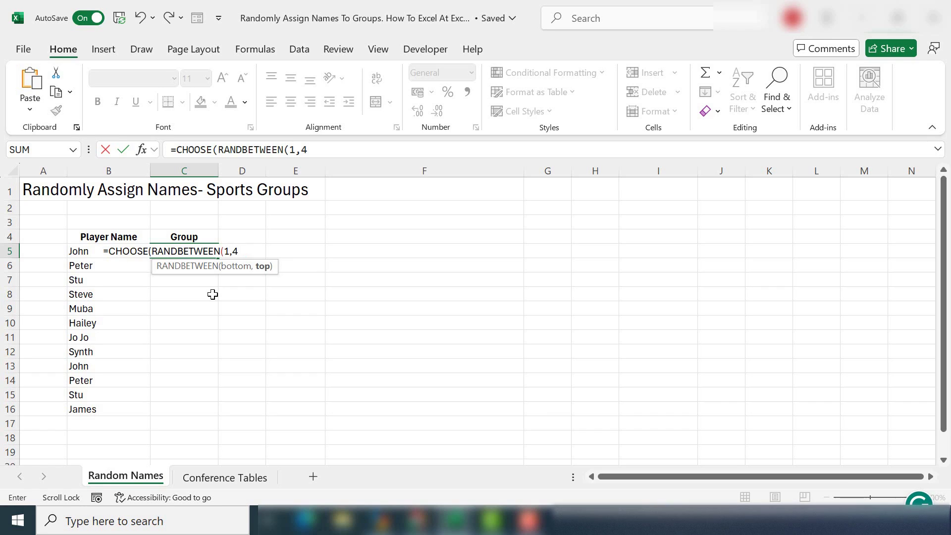
text())
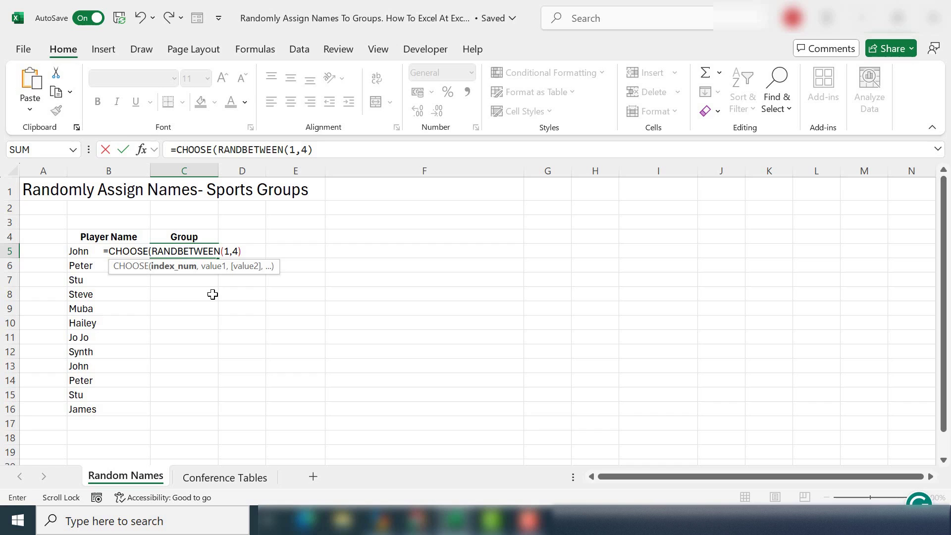
text(,)
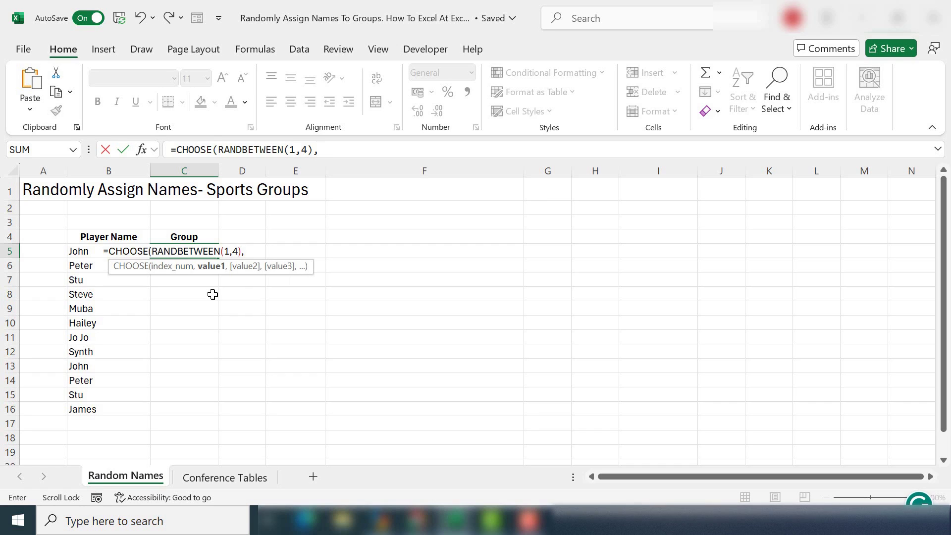
text("A","B)
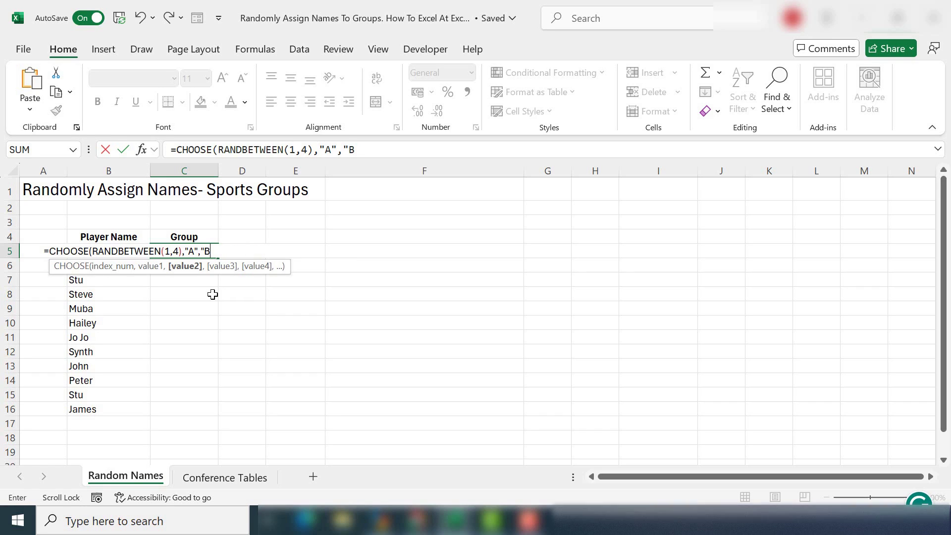
text(",)
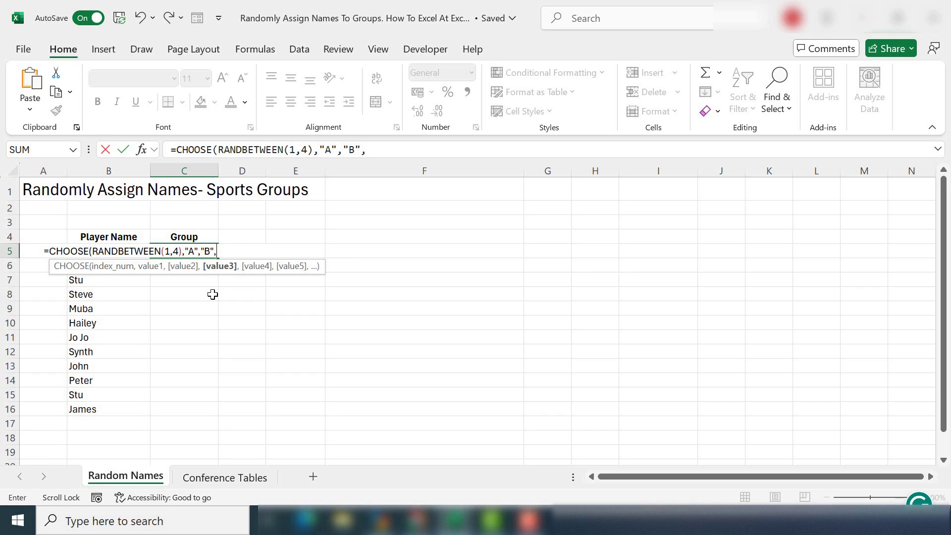
text("C",)
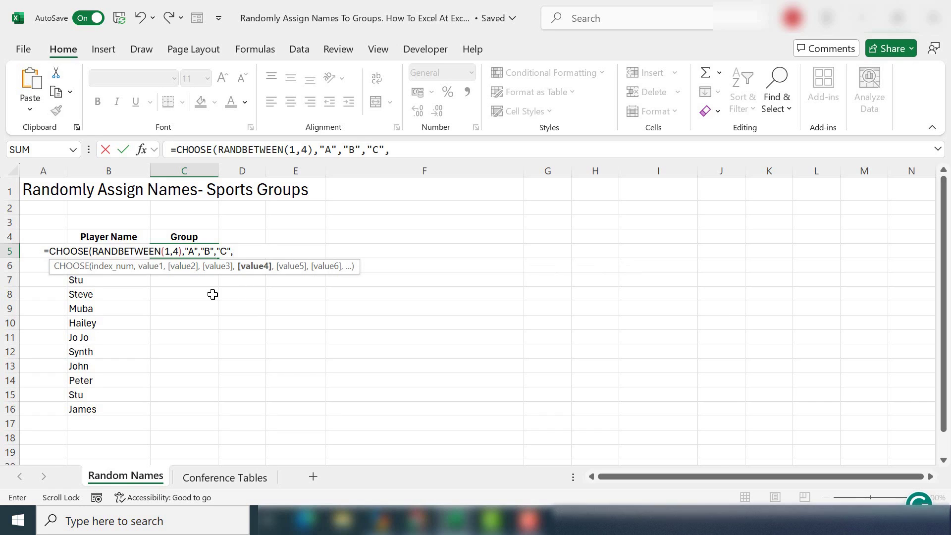
text(D")
click(233, 251)
text(")
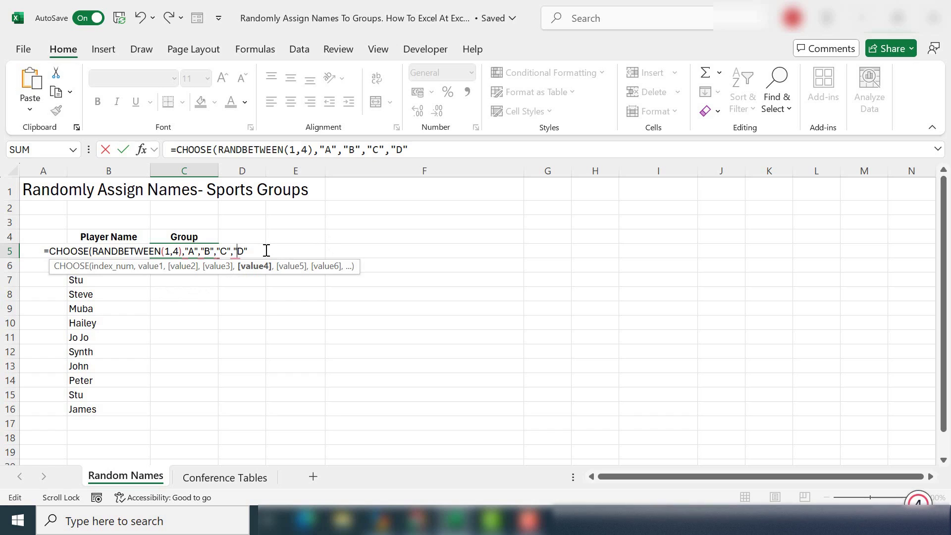
click(267, 250)
text())
key(Return)
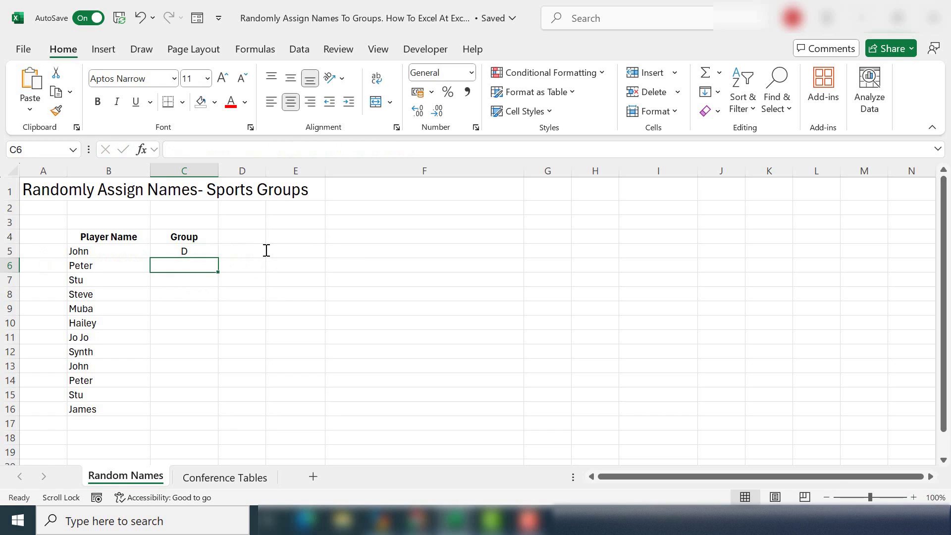
Copy the C5 CHOOSE formula down to C16 and review the twelve random group letters
click(202, 251)
drag(219, 257, 202, 412)
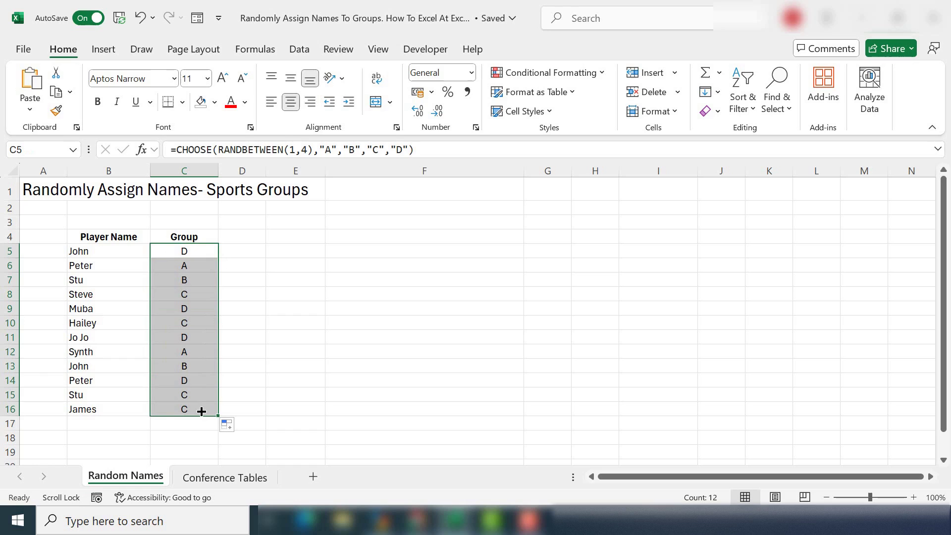
click(179, 252)
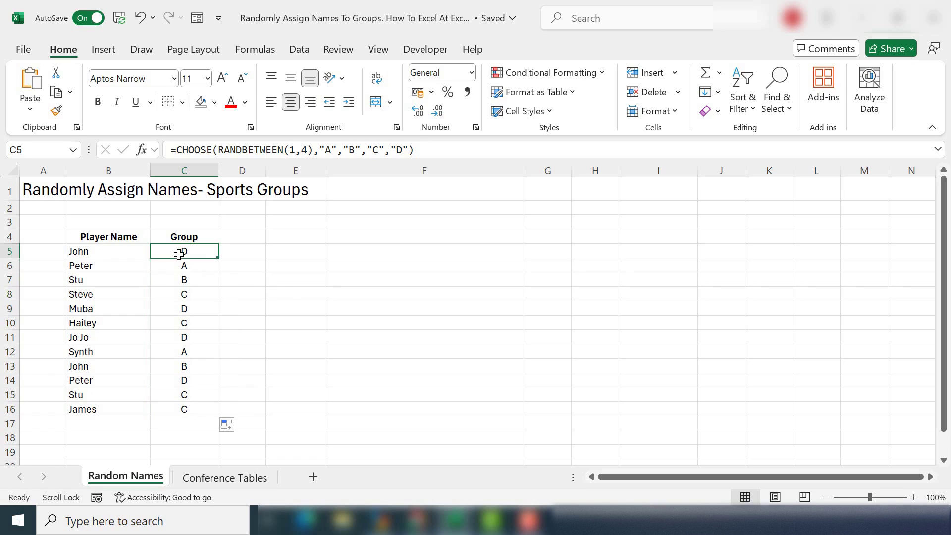
key(Scroll_Lock)
click(184, 351)
drag(187, 250, 200, 404)
double_click(238, 252)
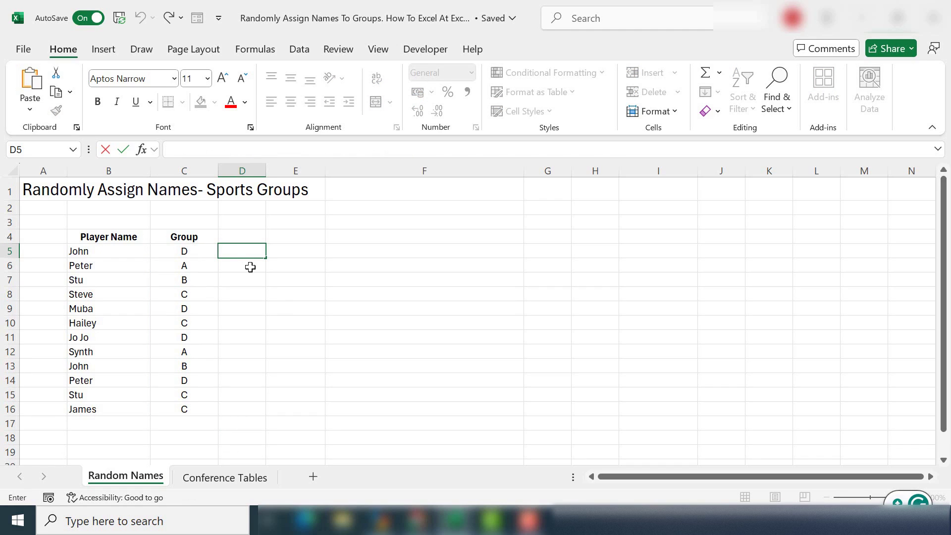
click(209, 250)
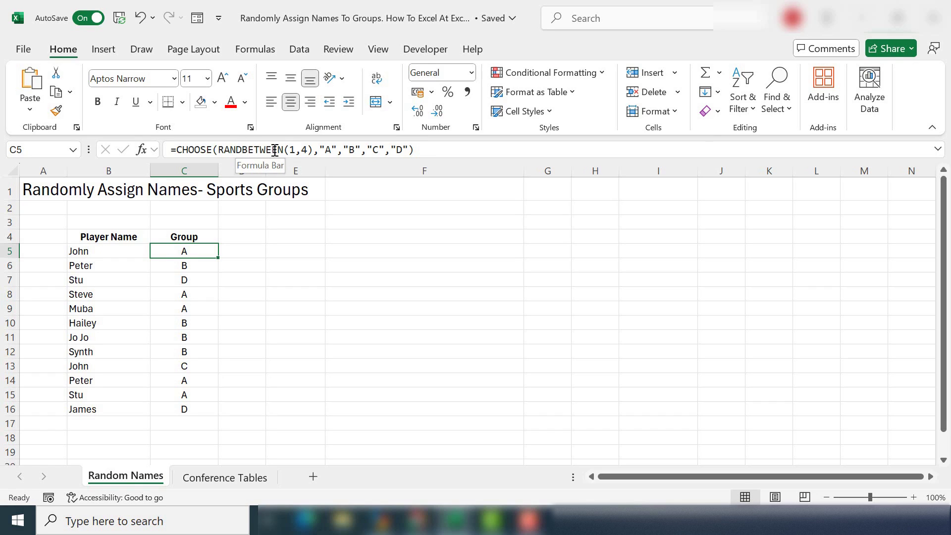
Add the heading 'Random Numbers' in E4
click(293, 236)
text(Ra)
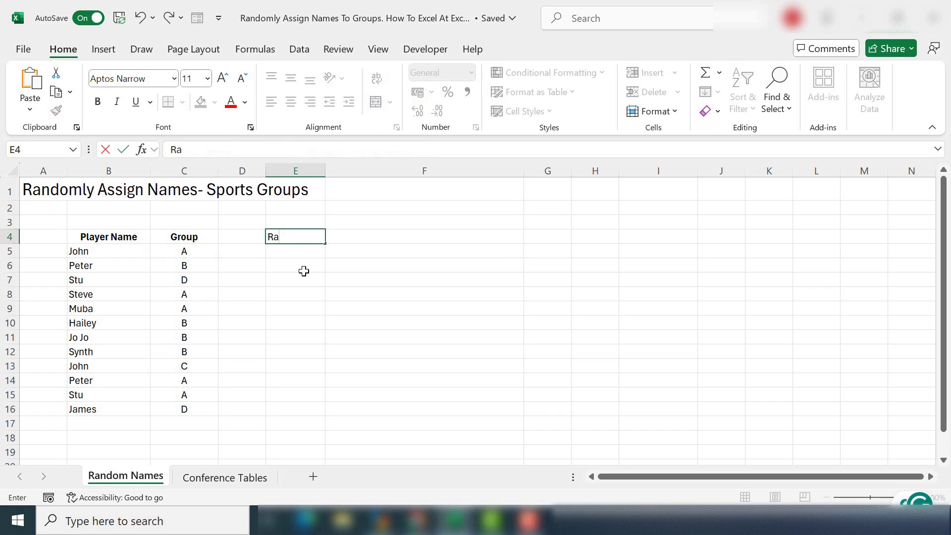
text(ndoms)
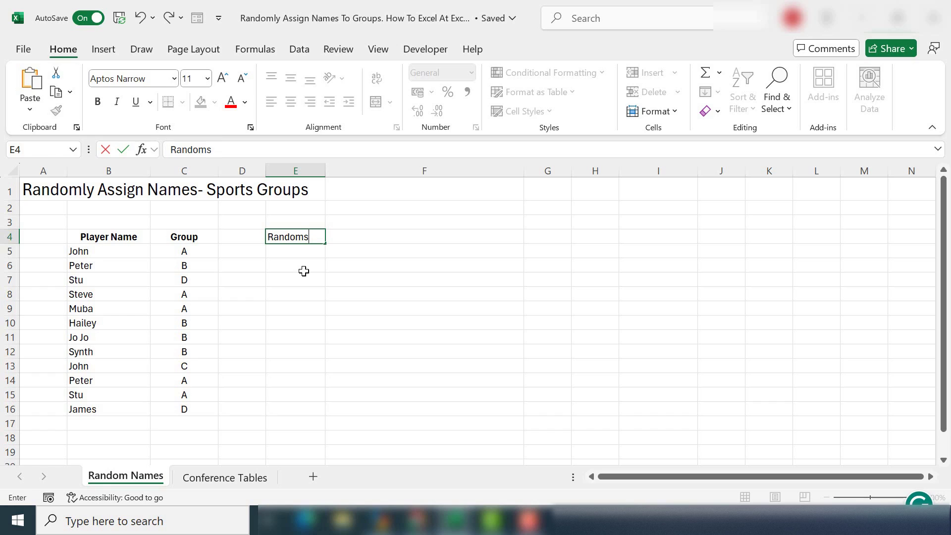
key(BackSpace)
text(Numbers)
key(Return)
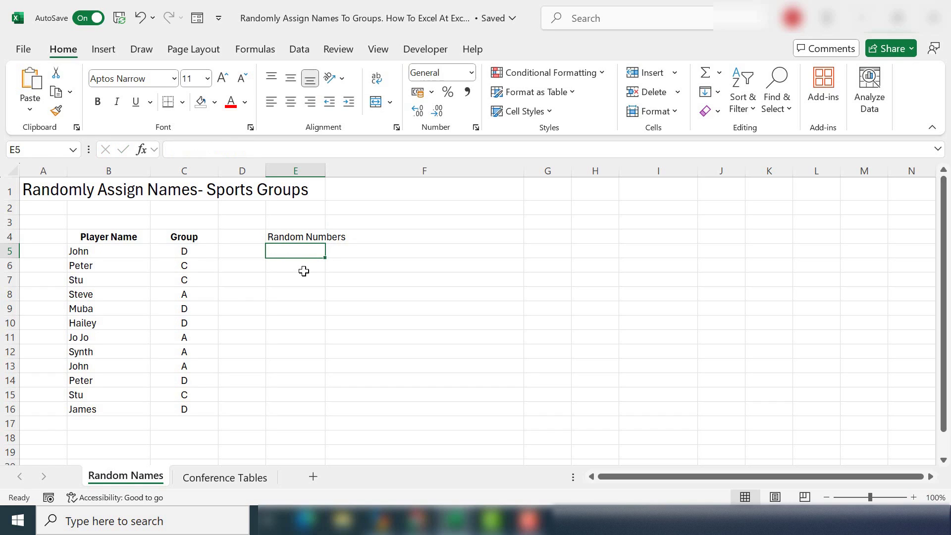
Fill E5:E16 with =RAND(), widen column E, and select Group cells C5:C16
text(=ran)
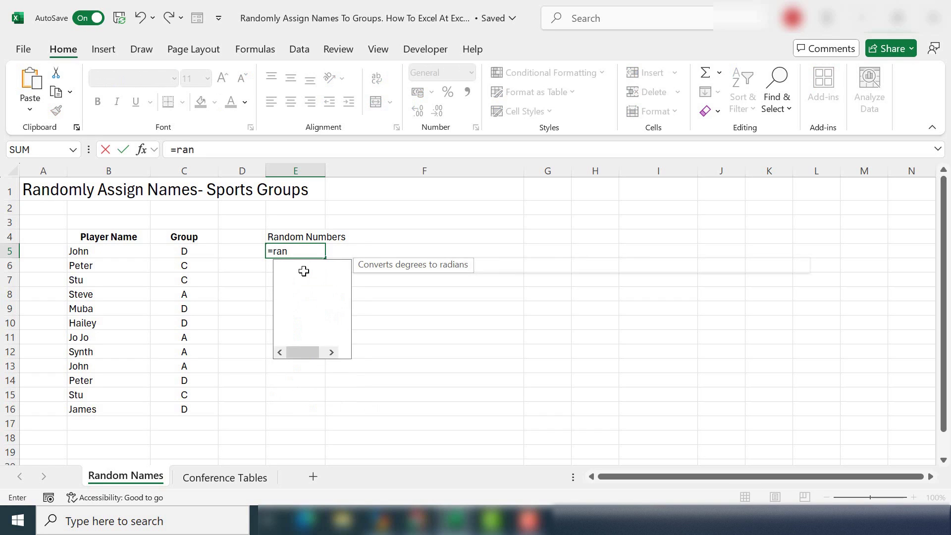
text(d())
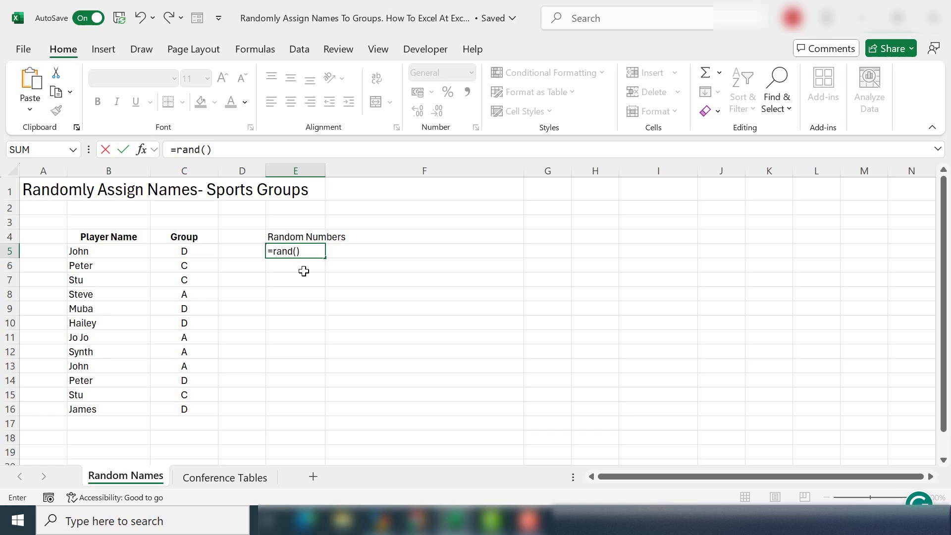
key(Return)
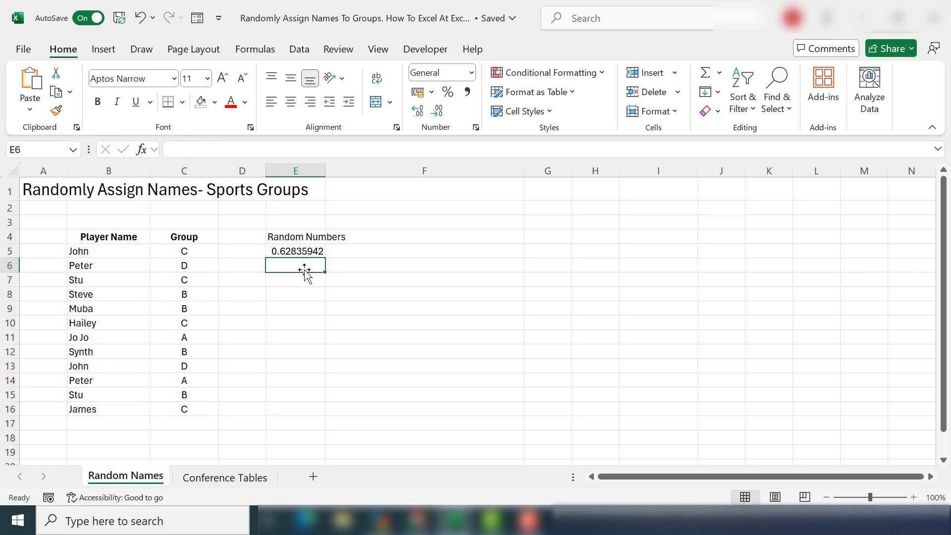
click(304, 252)
drag(325, 258, 303, 411)
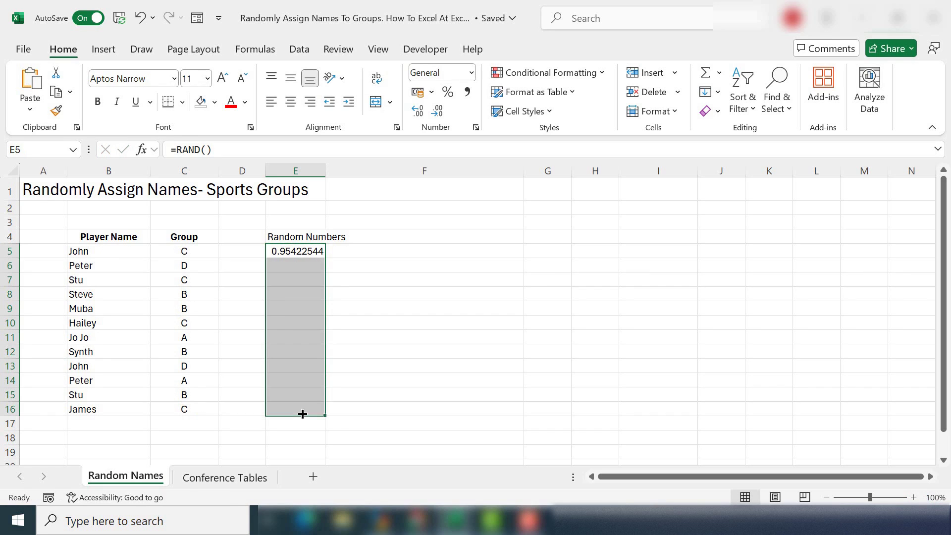
drag(325, 170, 340, 170)
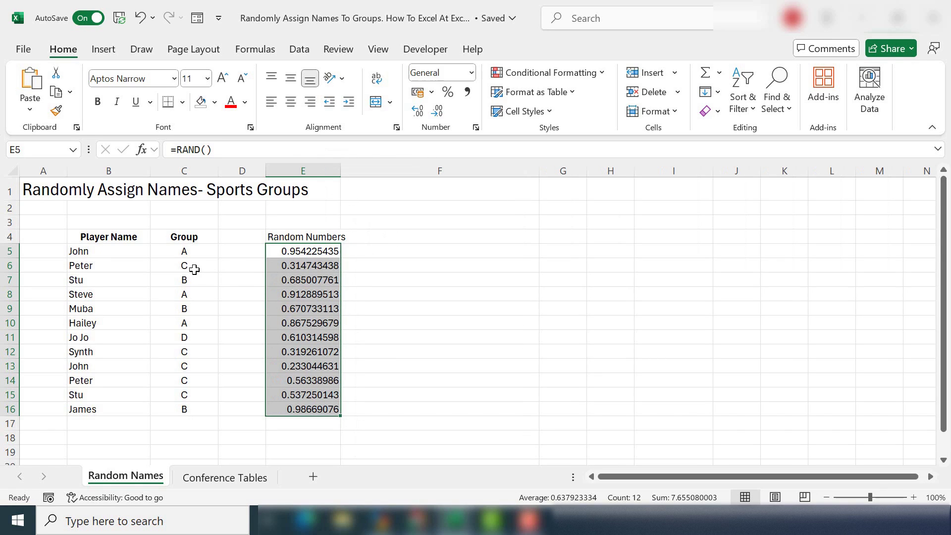
drag(195, 267, 233, 297)
drag(184, 251, 195, 408)
Clear the Group letters and start C5's formula with CHOOSE(RANK(E5,$E$5:$E$16)/3
key(Delete)
click(185, 251)
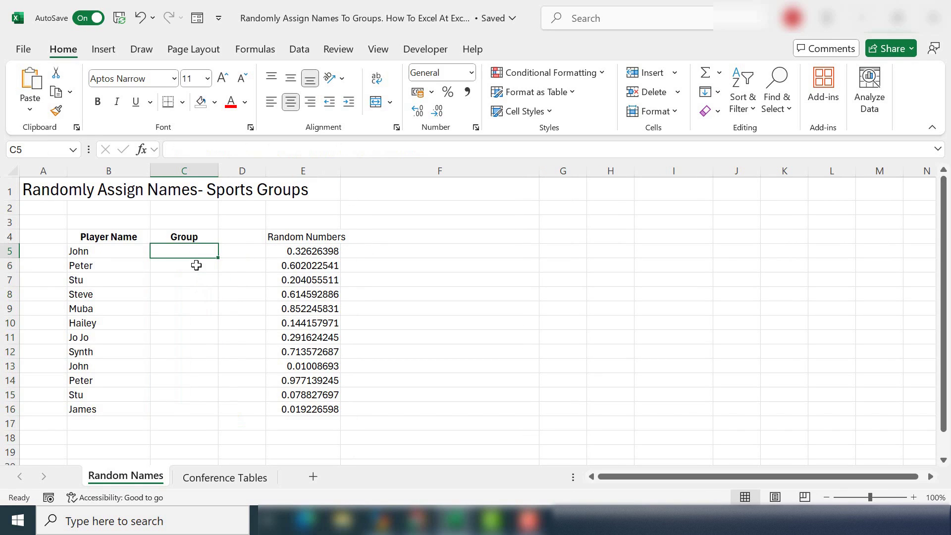
text(=choo)
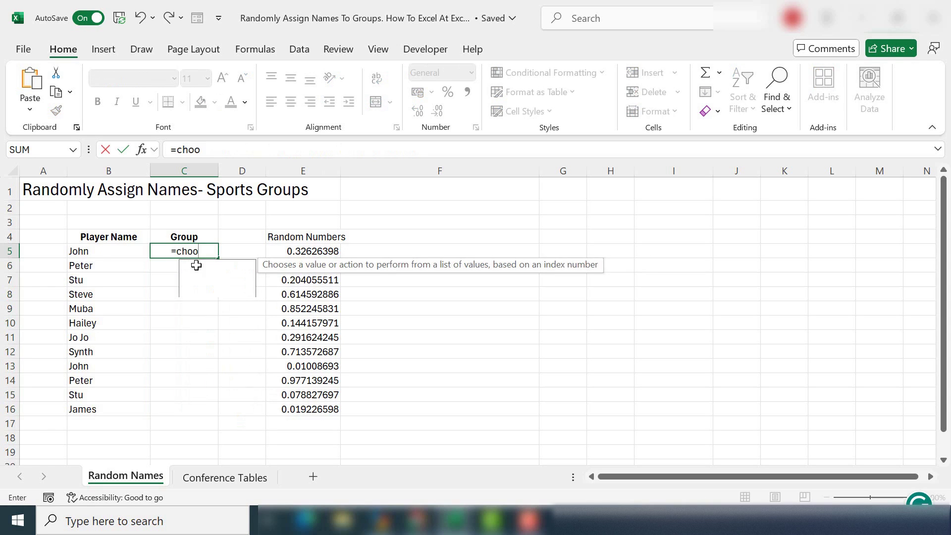
text(se()
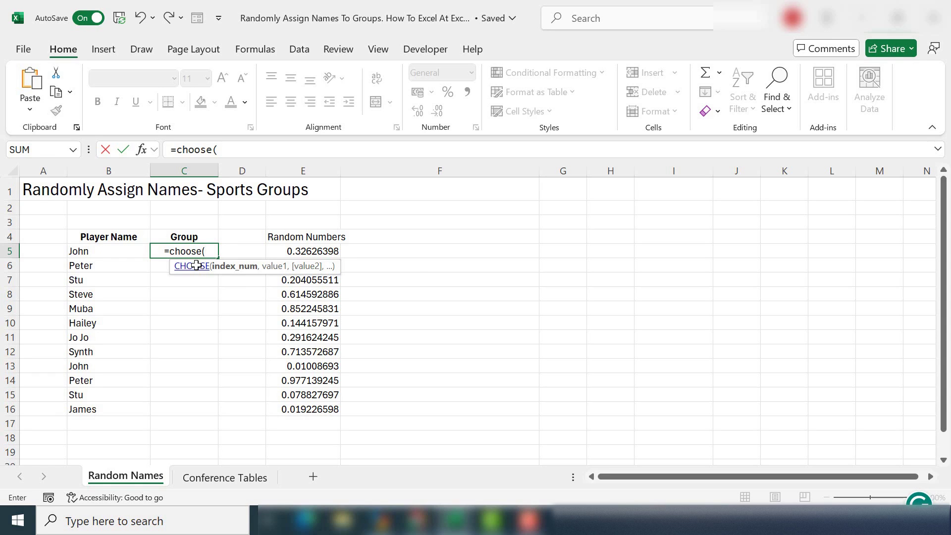
text(rab)
key(BackSpace)
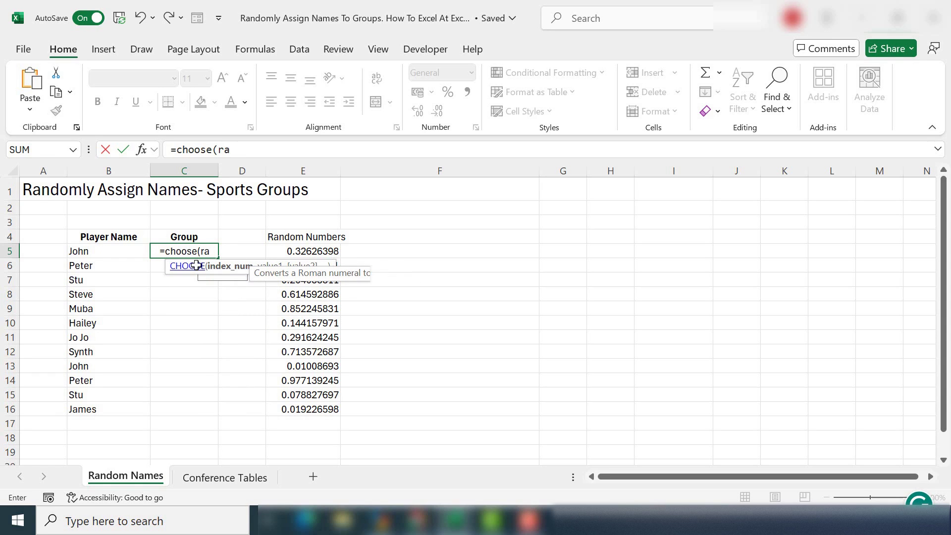
text(nk()
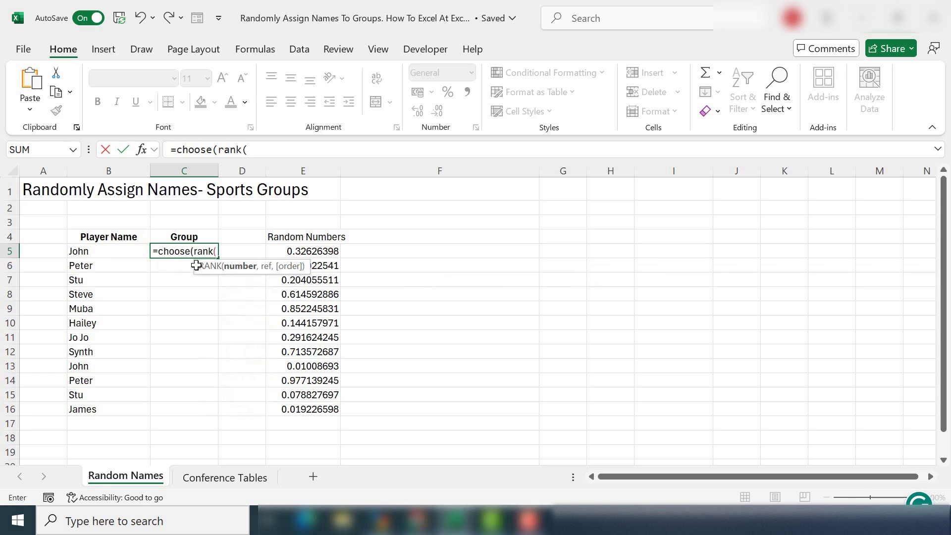
click(327, 251)
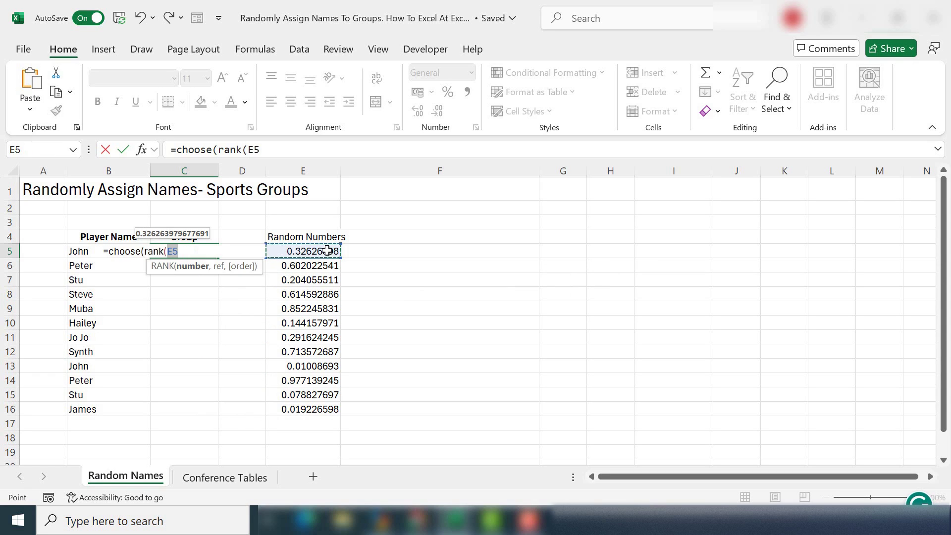
text(,)
drag(326, 251, 323, 410)
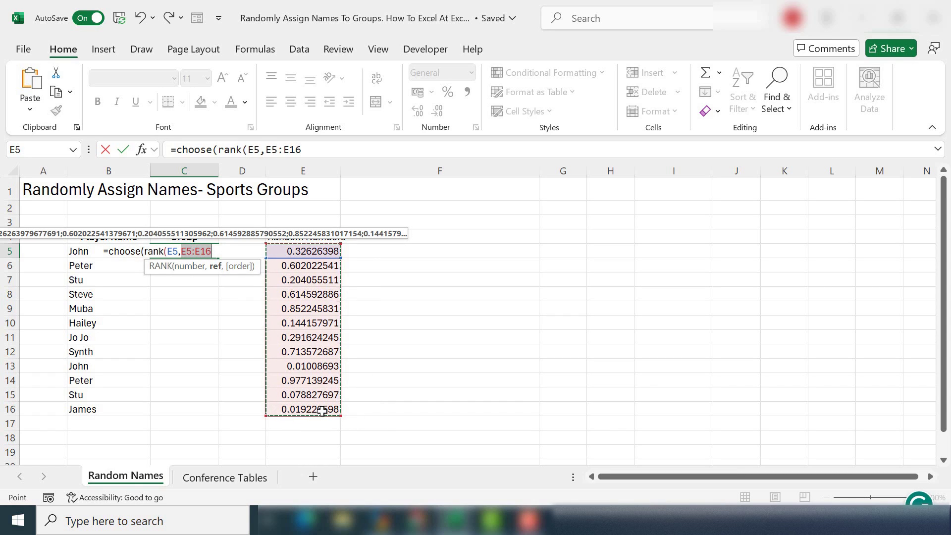
key(F4)
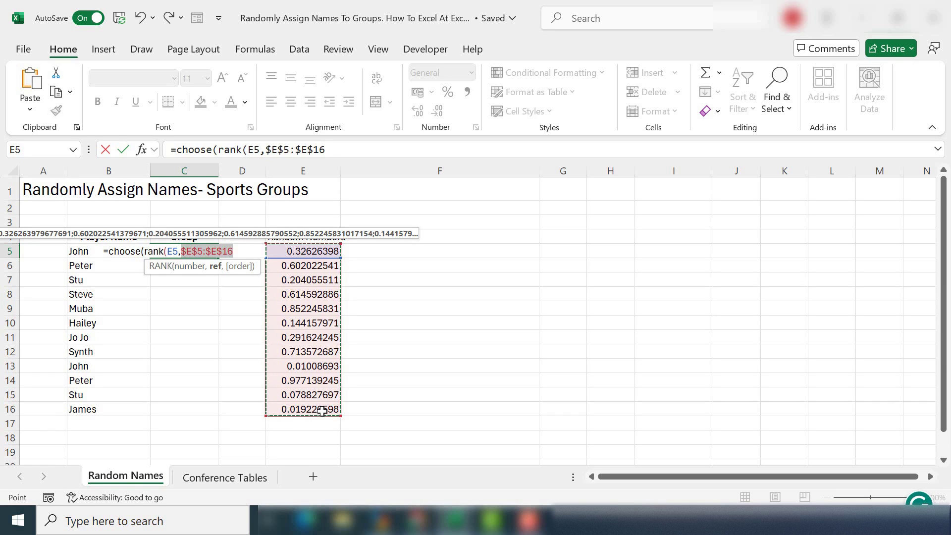
text())
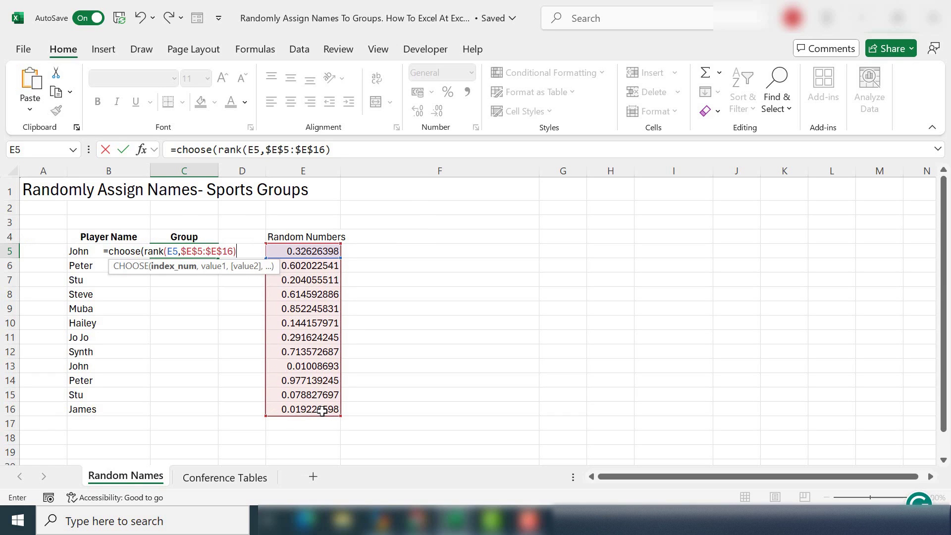
text(/3)
Wrap the rank in ROUNDUP(…,0), add choices "A","B","C","D", and enter the formula
key(F2)
key(Home)
key(Right)
key(Right)
key(Right)
key(Right)
key(Right)
key(Right)
key(Right)
key(Right)
text(roundup()
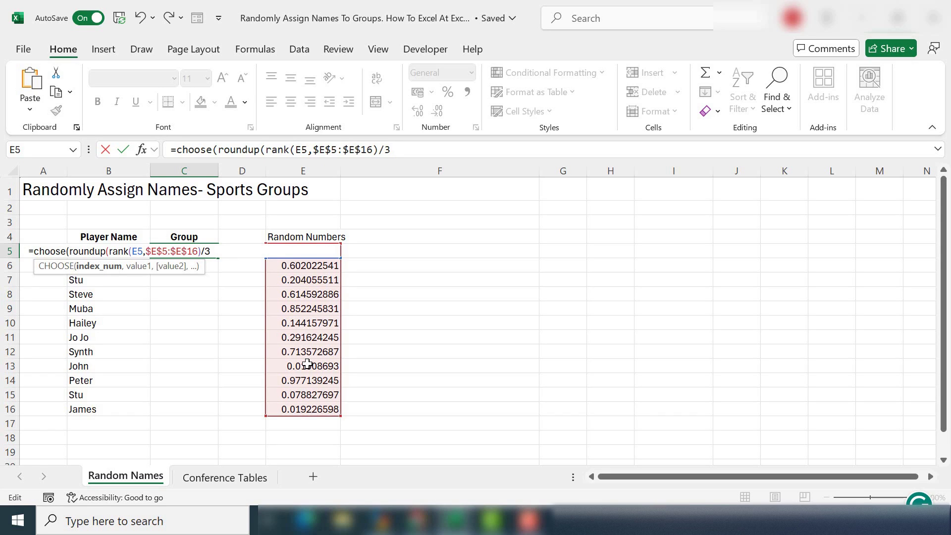
click(216, 253)
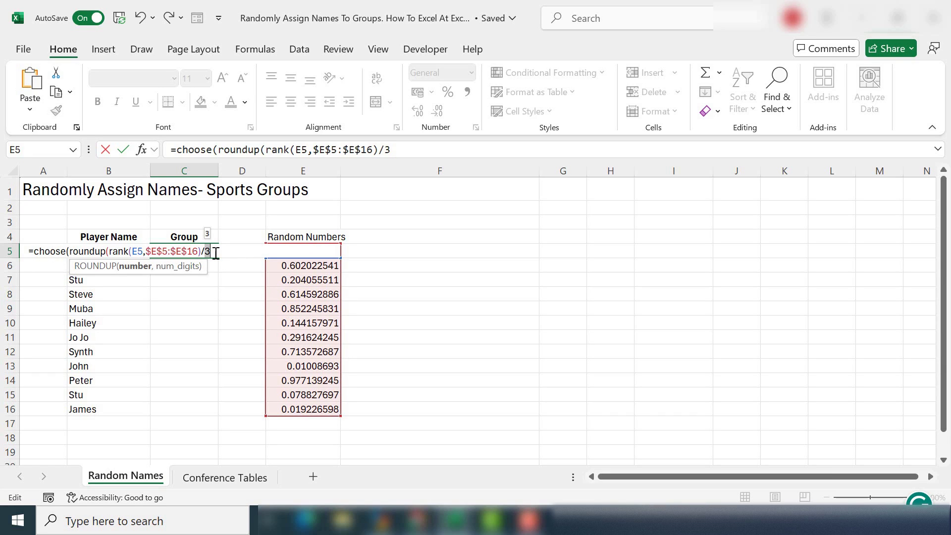
text(,0)
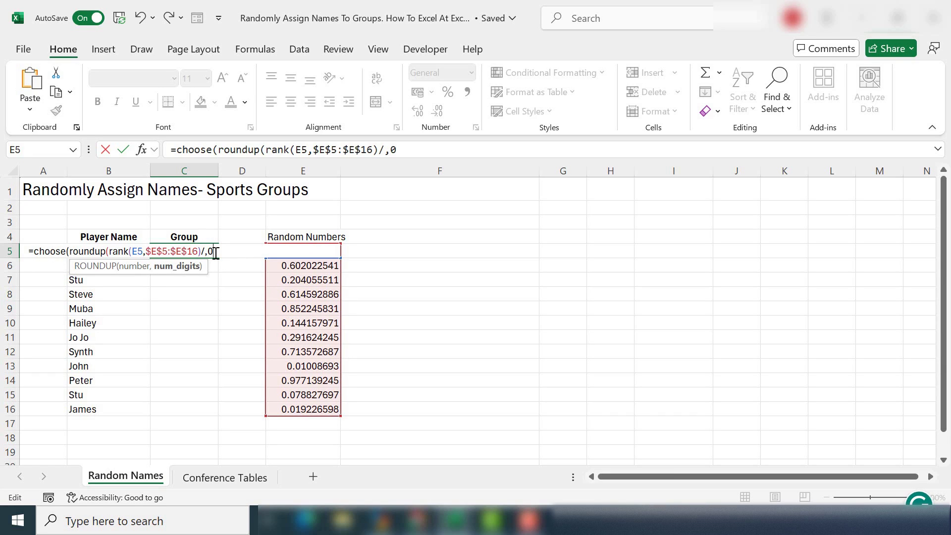
text())
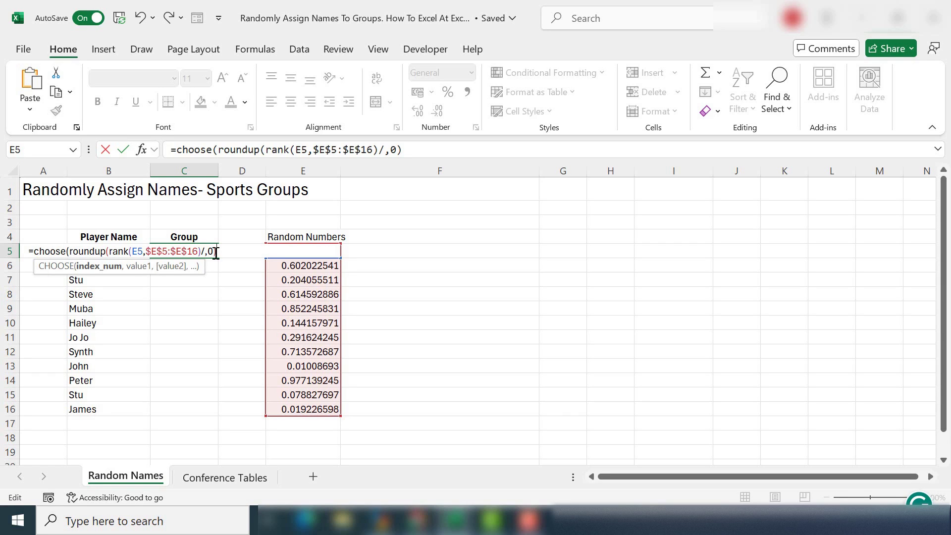
drag(216, 253, 70, 250)
click(217, 252)
text(,"A)
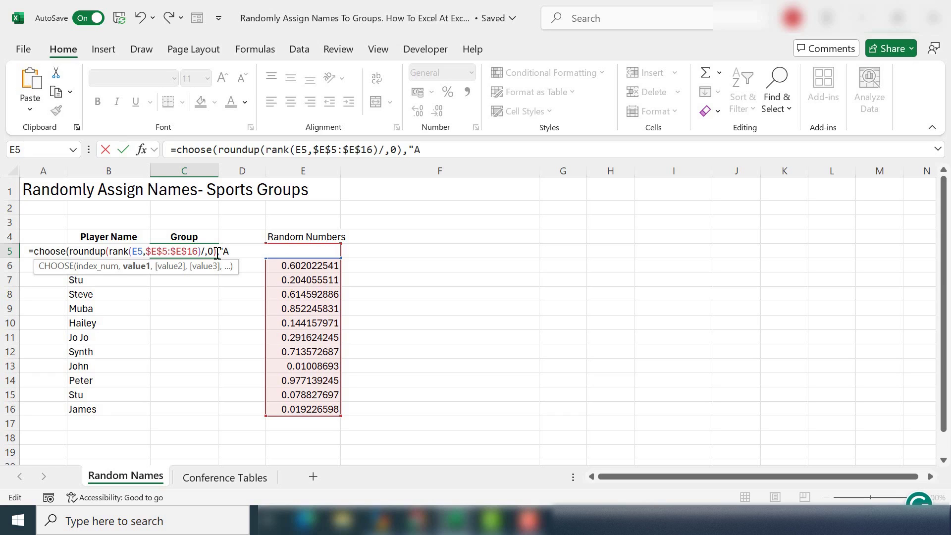
text(","B","C","D"))
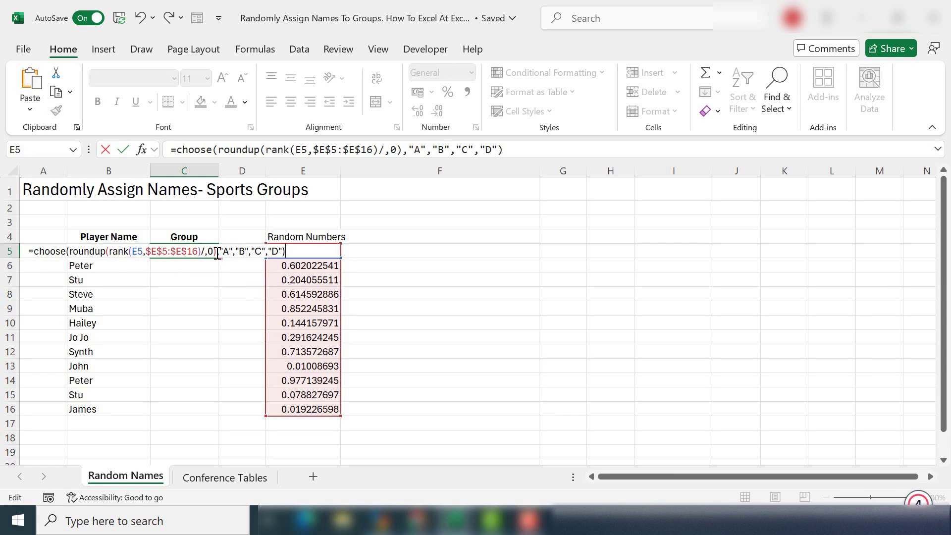
click(217, 253)
click(385, 151)
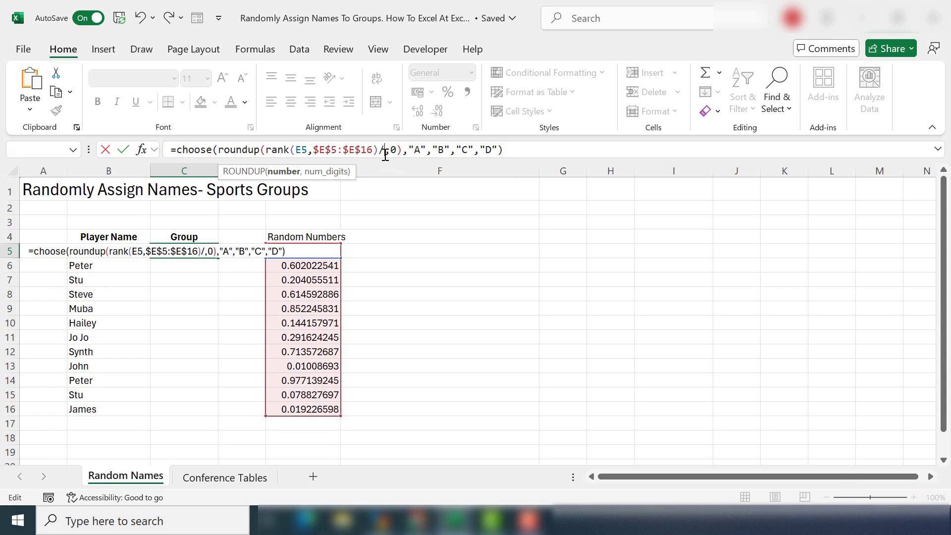
text(4)
key(Return)
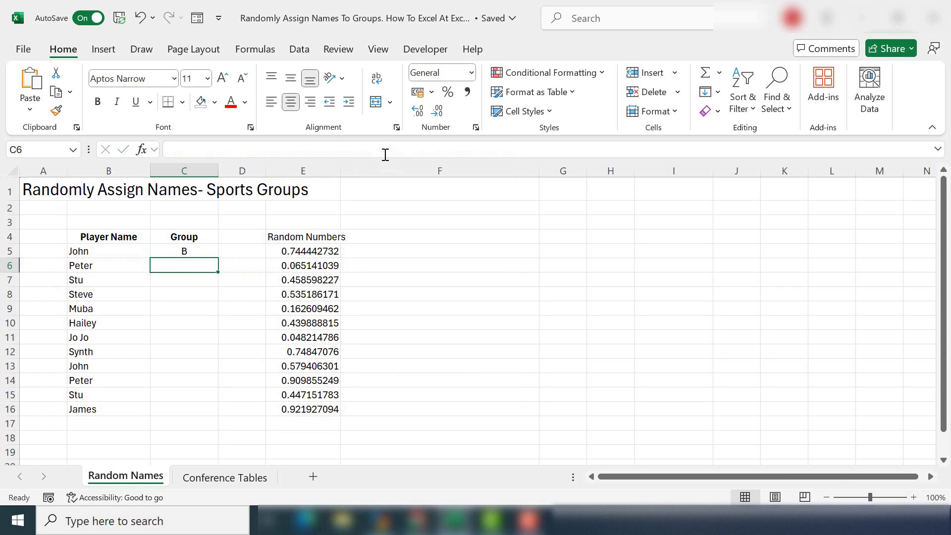
Copy the group formula down to all twelve players, spot-check cells, then go to Conference Tables
key(Up)
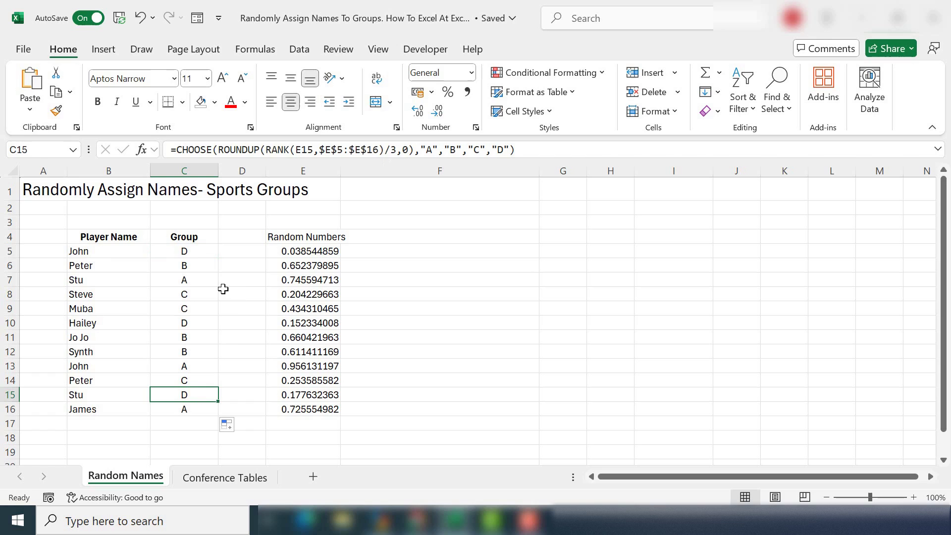
click(186, 265)
click(188, 336)
click(187, 352)
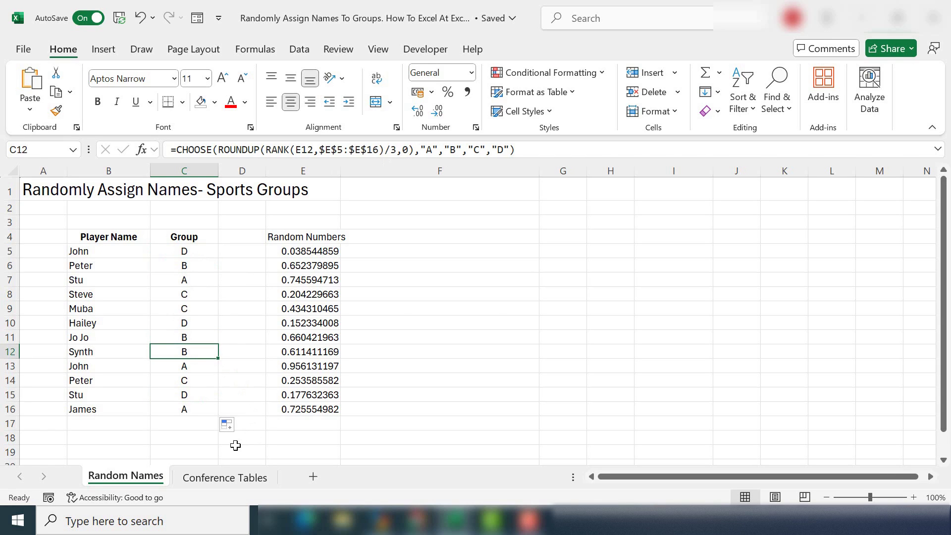
double_click(198, 279)
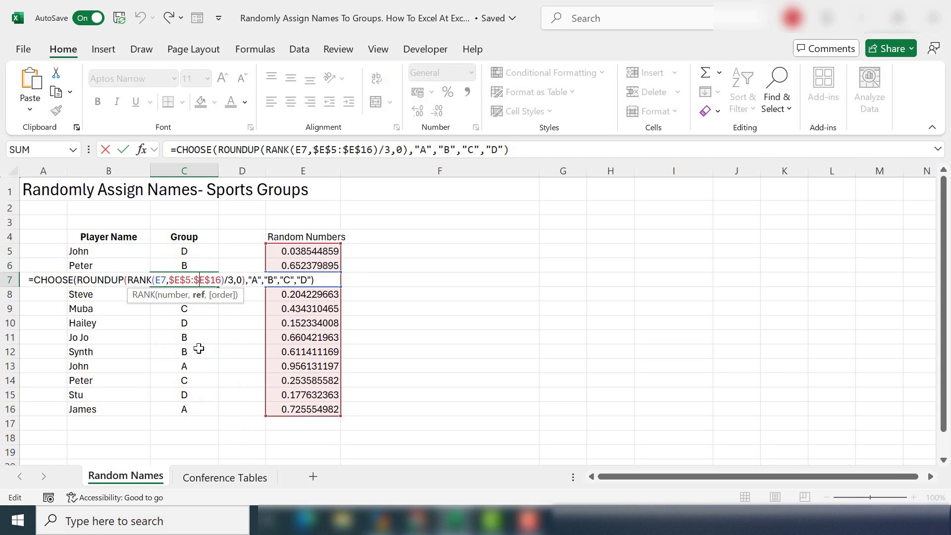
key(ctrl+Return)
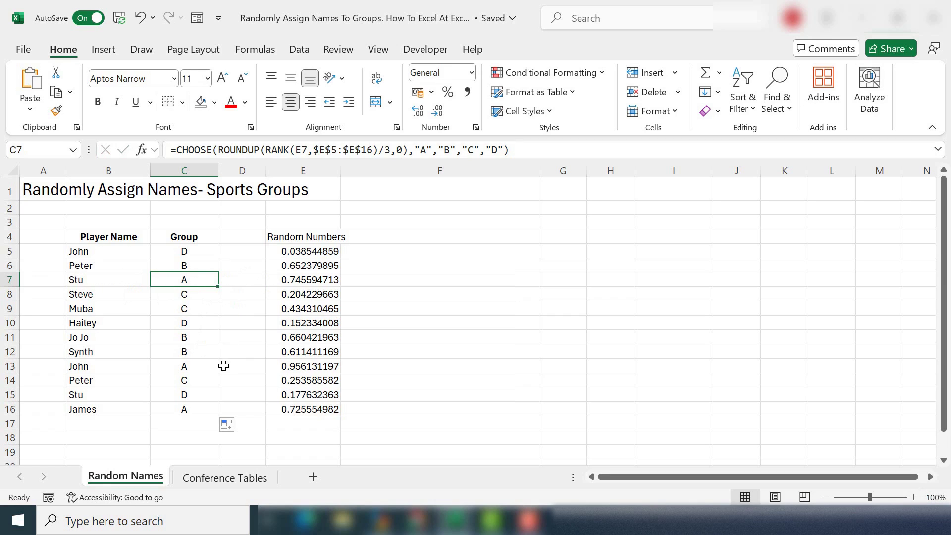
click(423, 292)
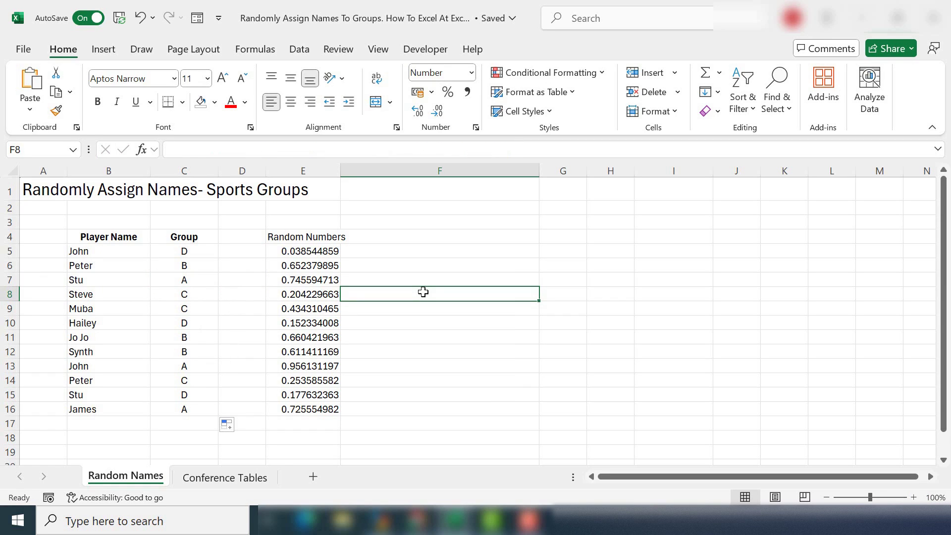
key(ctrl+Page_Down)
Widen column C and add the heading 'Table' in C3
key(ctrl+Up)
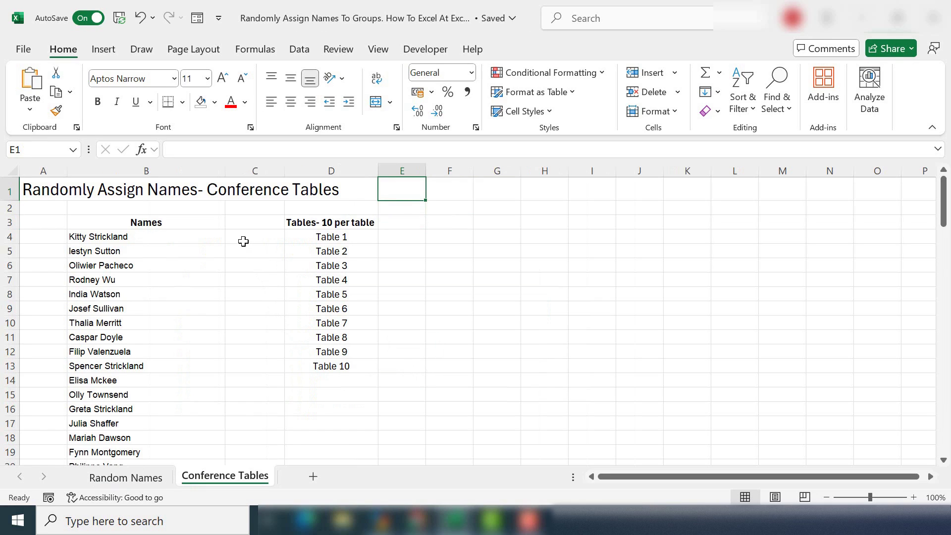
click(243, 241)
drag(285, 171, 317, 170)
click(267, 222)
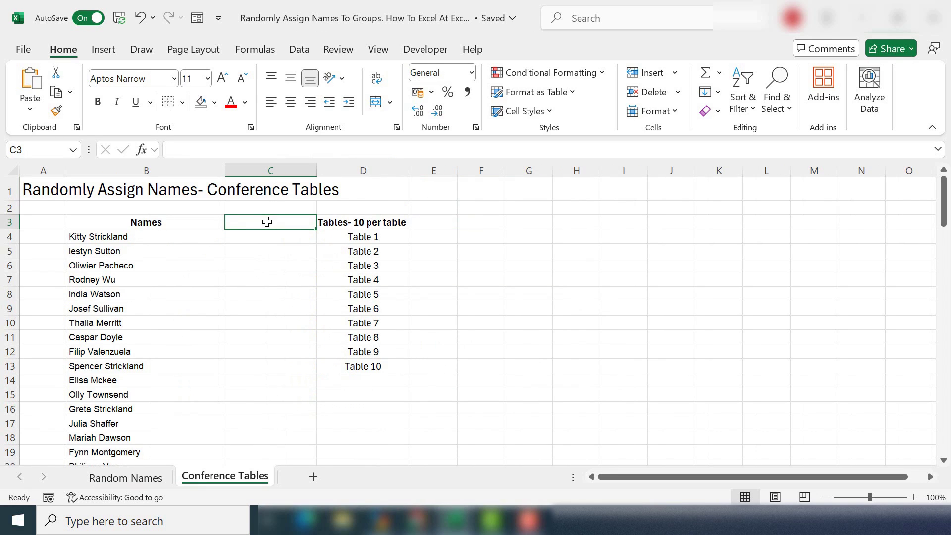
text(TABLES)
key(BackSpace)
key(BackSpace)
key(BackSpace)
key(BackSpace)
key(BackSpace)
key(BackSpace)
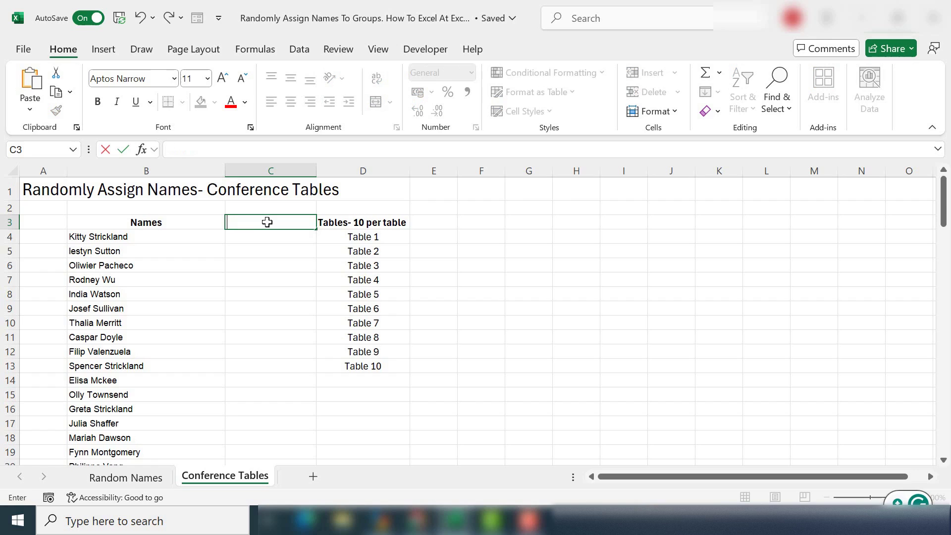
text(Table)
key(Return)
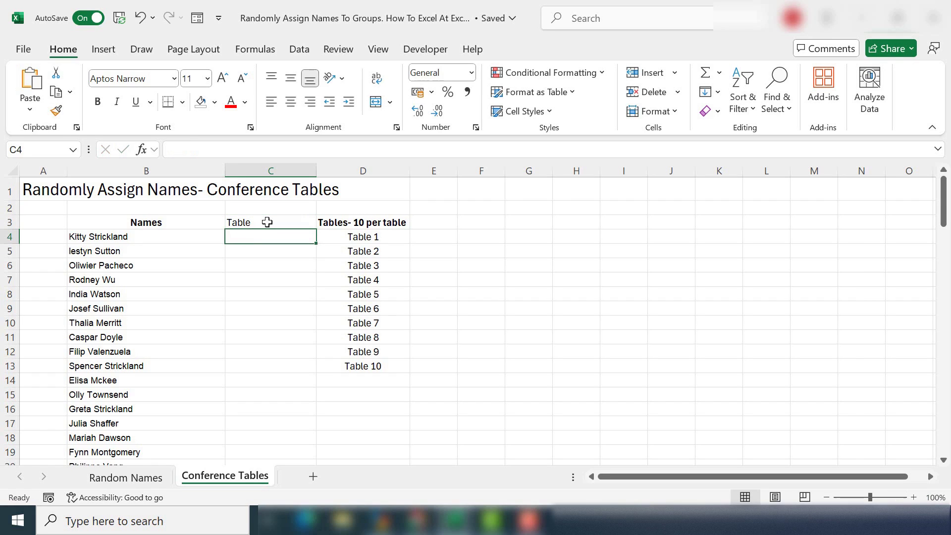
Add the heading 'Random Numbers' in F3
key(Right)
key(Right)
key(Right)
key(Up)
key(Up)
key(Up)
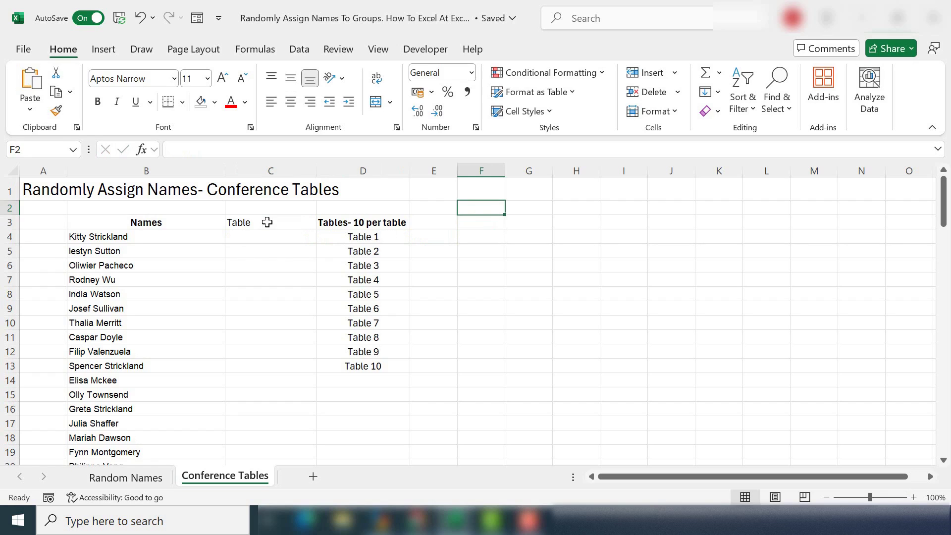
key(Down)
key(Down)
text(Randomiser)
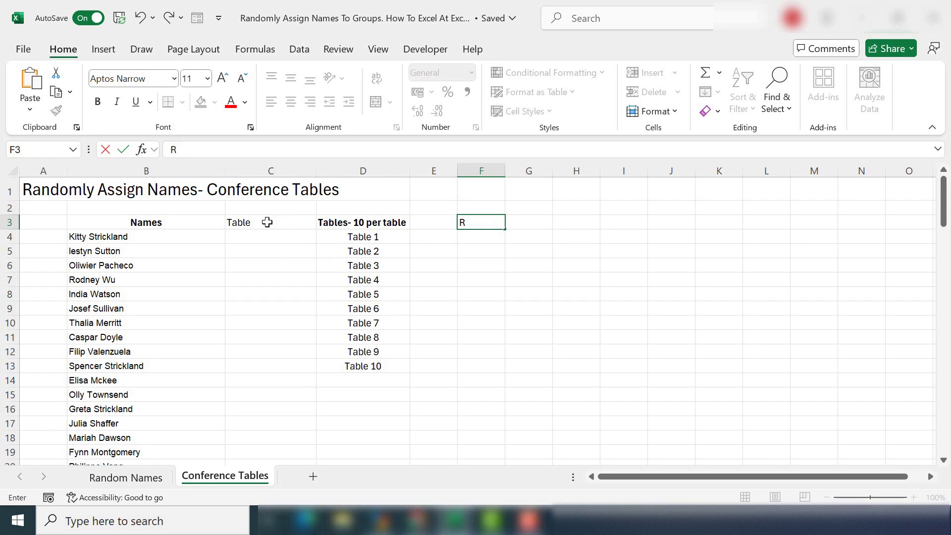
key(ctrl+Return)
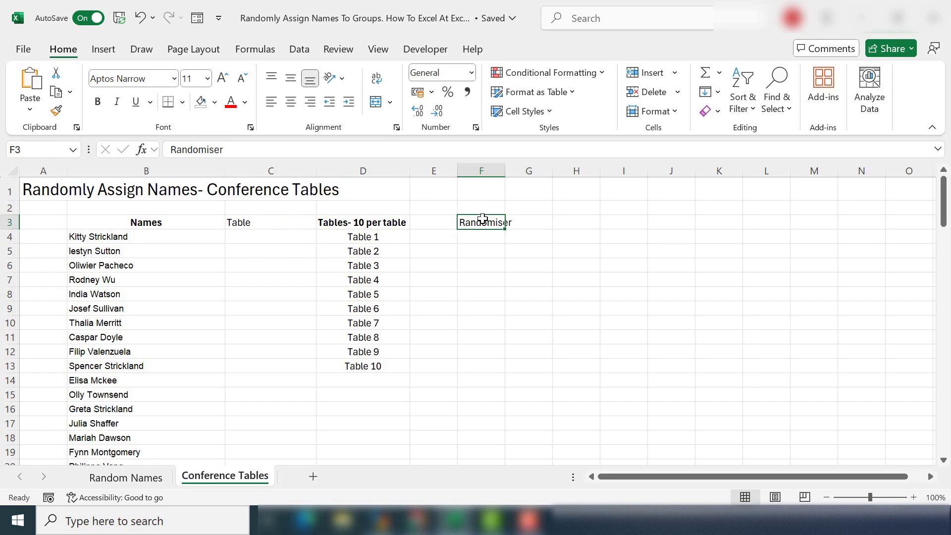
key(BackSpace)
text(Ra)
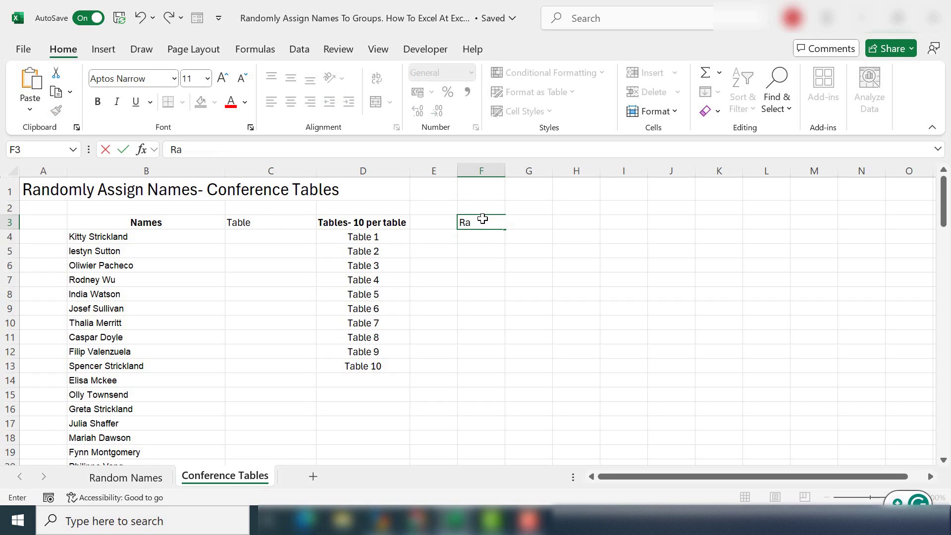
text(ndom Nu)
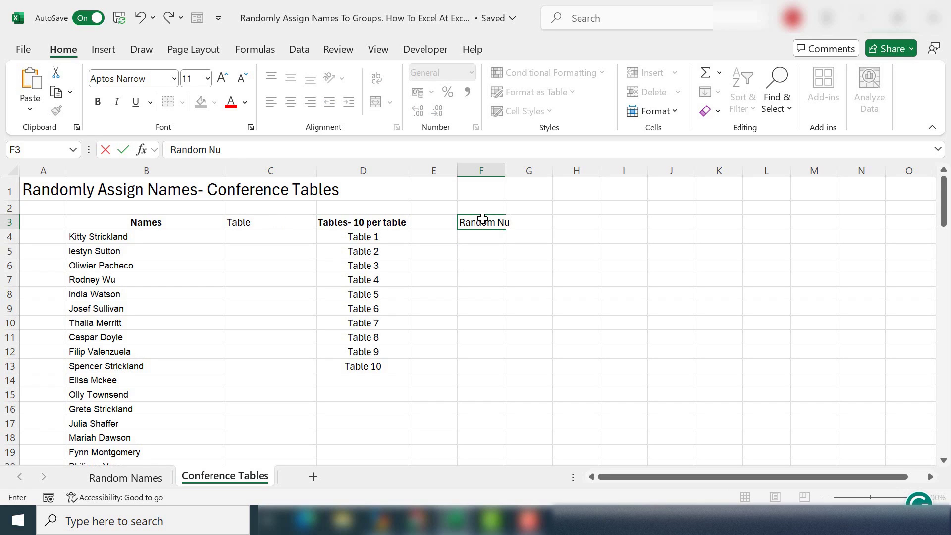
text(mbers)
key(Return)
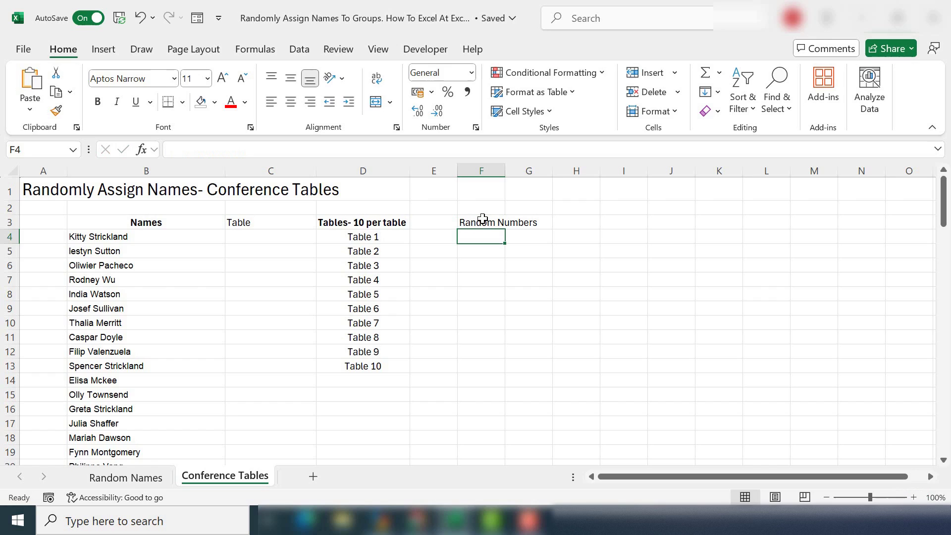
Enter =RAND() in F4 and fill it down to F103
text(=ran)
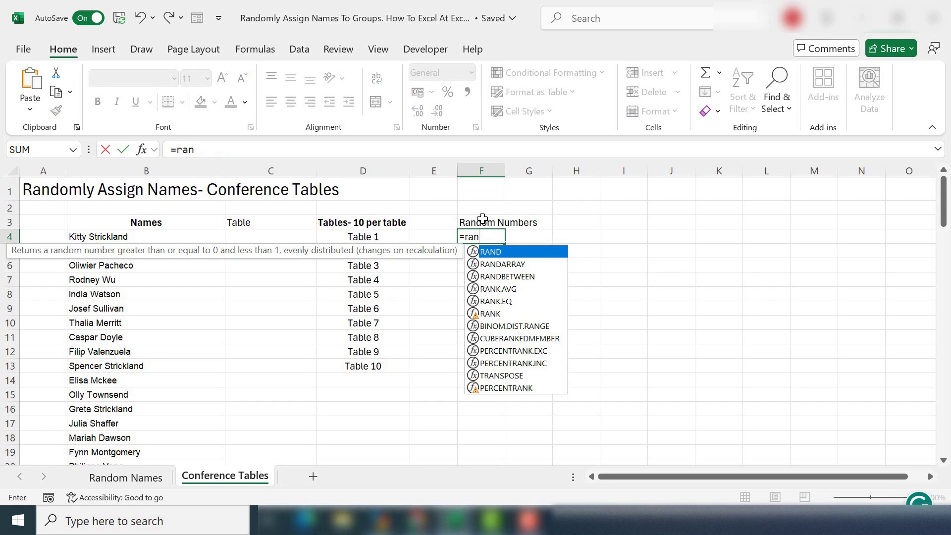
text(d())
key(ctrl+Return)
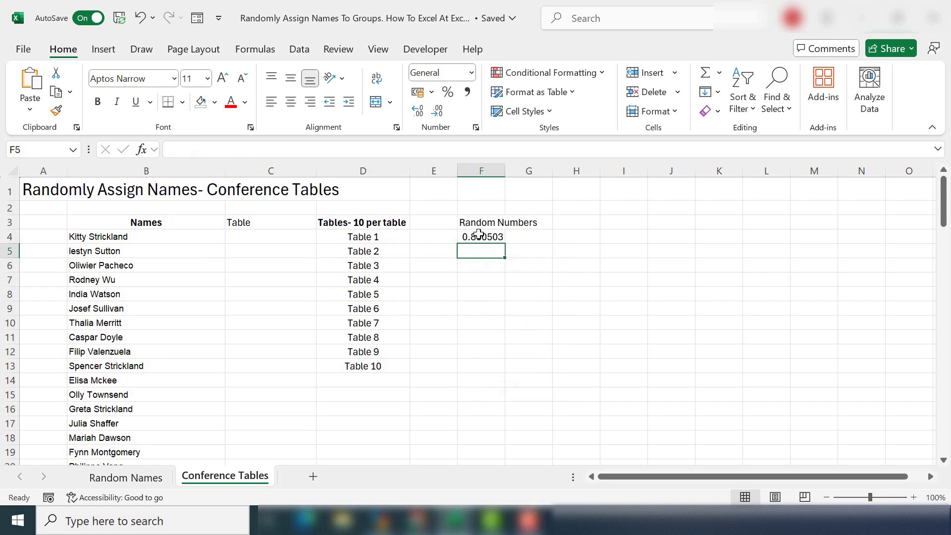
drag(505, 244, 483, 455)
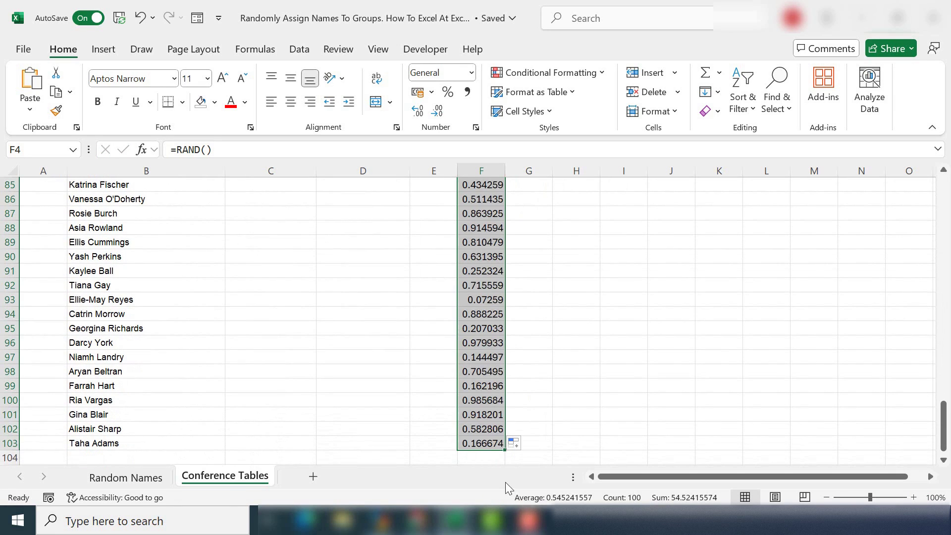
scroll(554, 364, up, 5)
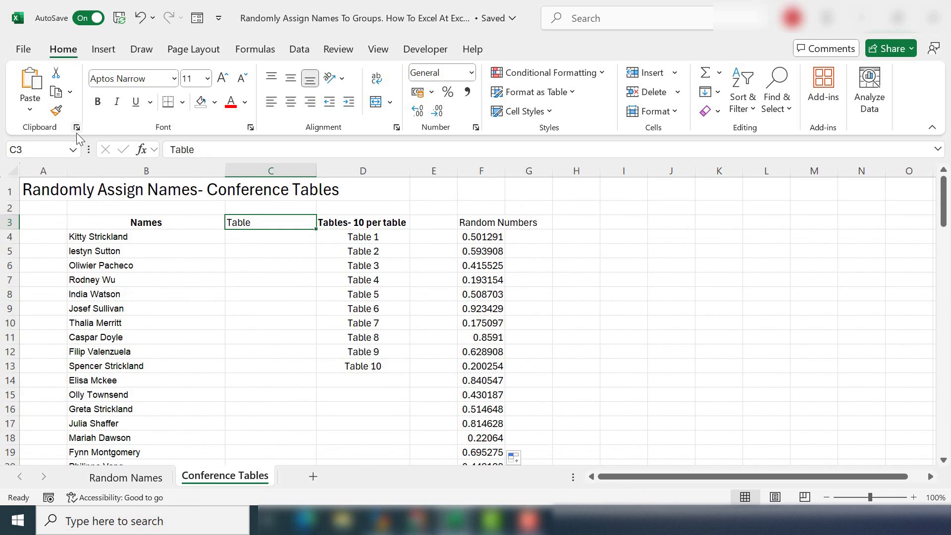
Start C4's formula as =CHOOSE(ROUNDUP(RANK(F4,$F$4:$F$103)
click(270, 237)
click(270, 265)
click(267, 238)
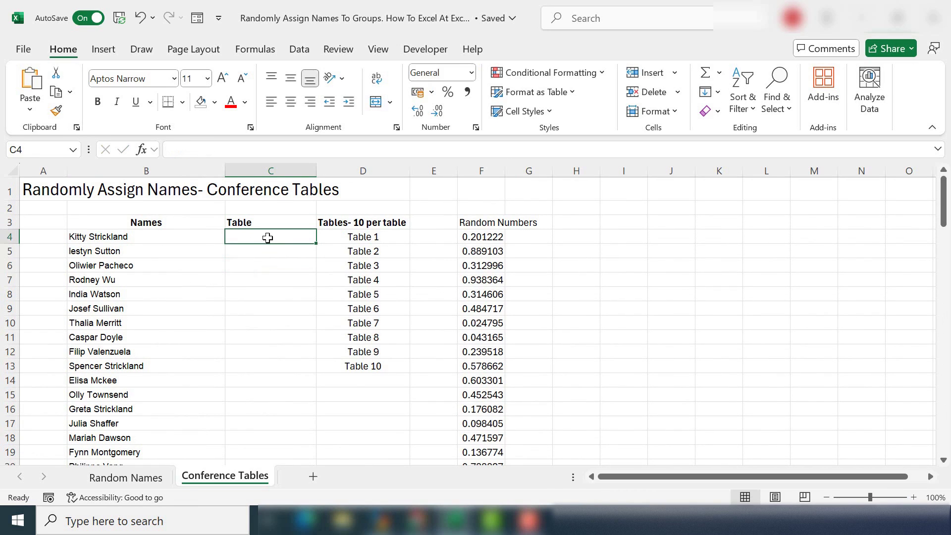
text(=CHOSSE)
key(BackSpace)
key(BackSpace)
key(BackSpace)
text(OSE)
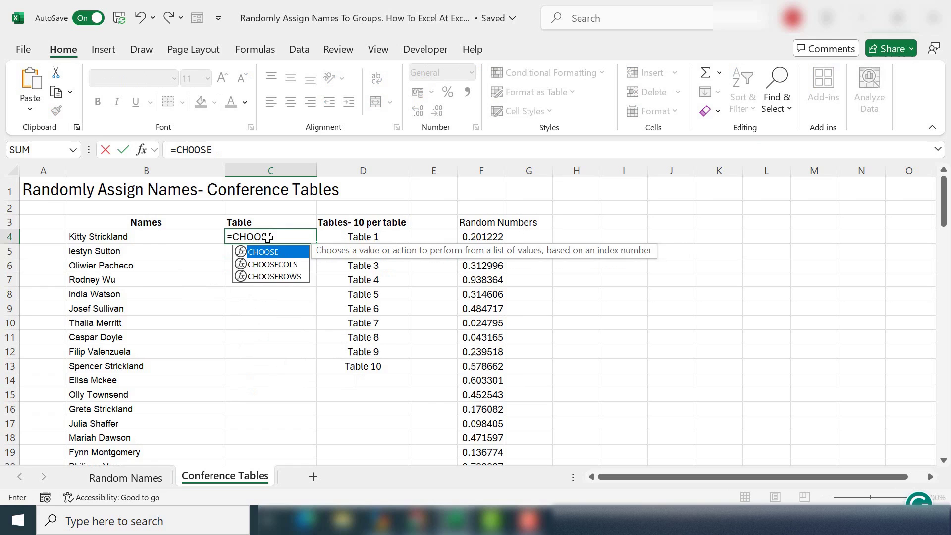
text((ROUNDUP(RANK)
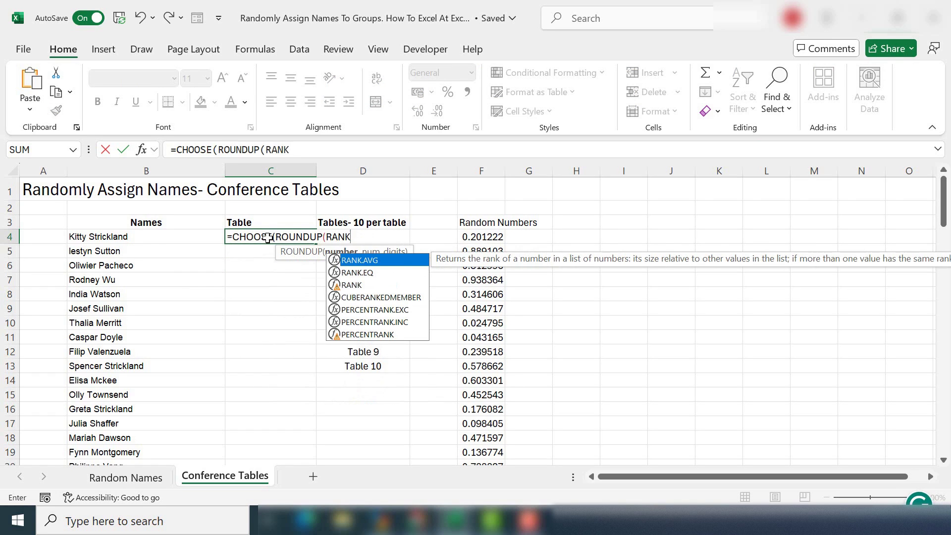
text(()
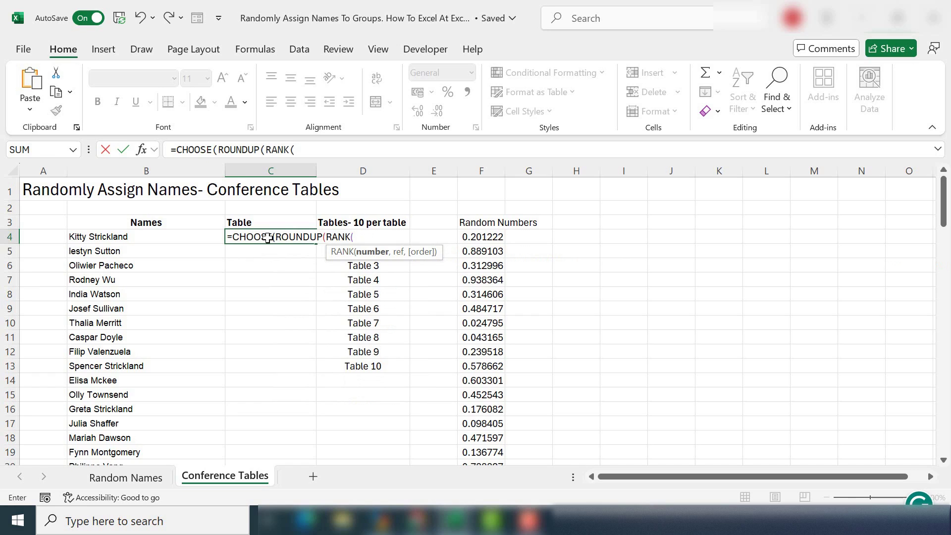
click(473, 236)
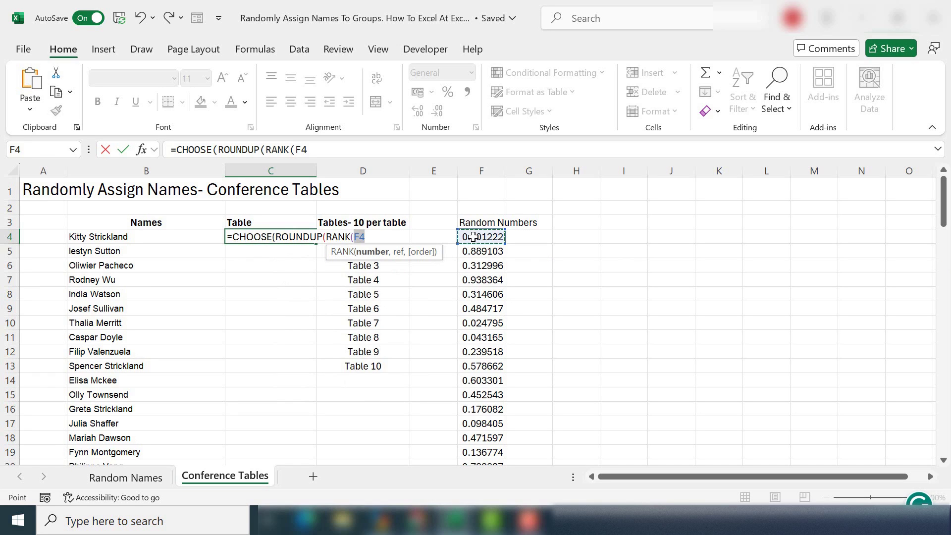
text(,)
drag(435, 237, 490, 452)
key(F4)
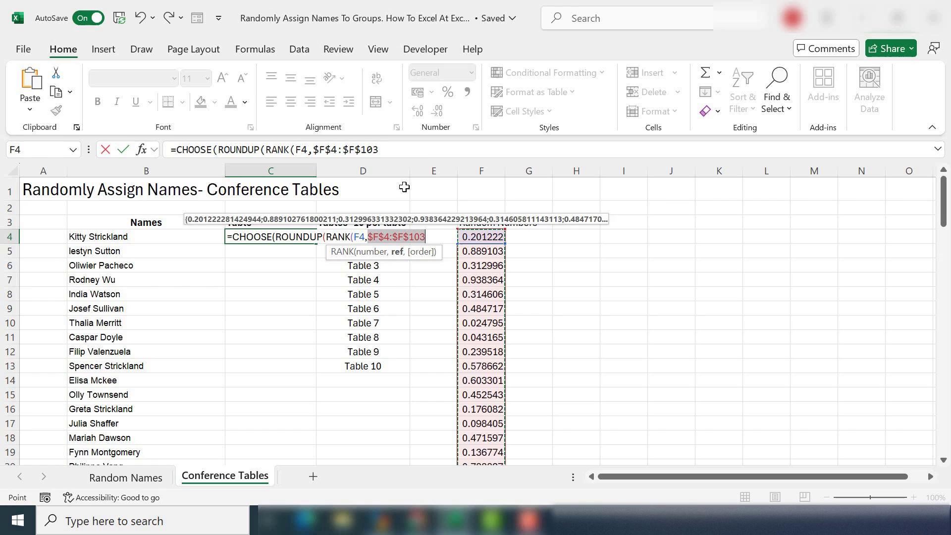
click(416, 154)
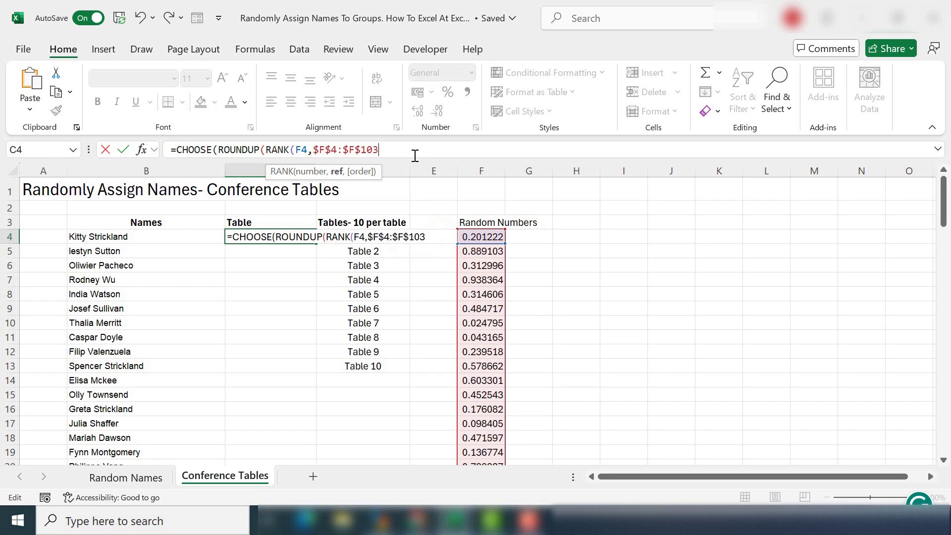
Complete it with /10,0) and labels "Table 1" through "Table 10", fixing quotes, and enter it
text())
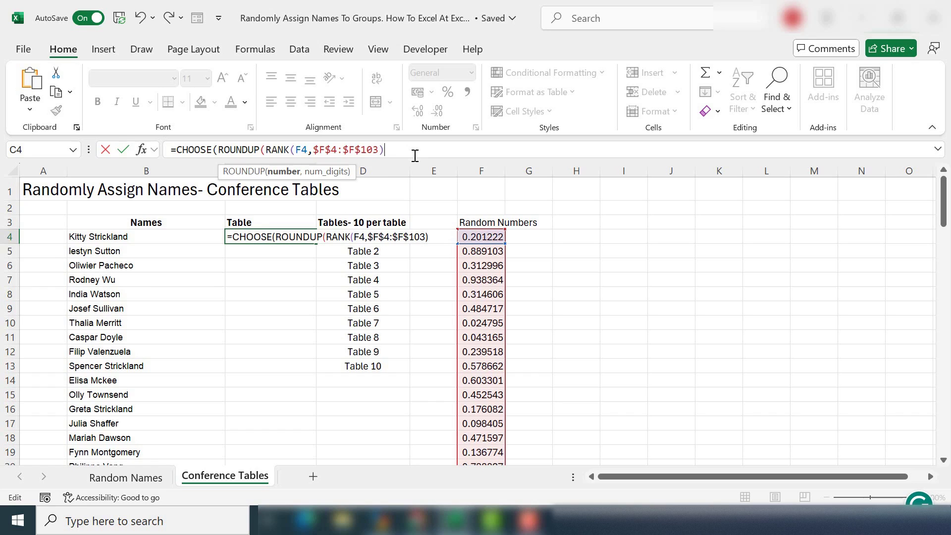
text(/10,)
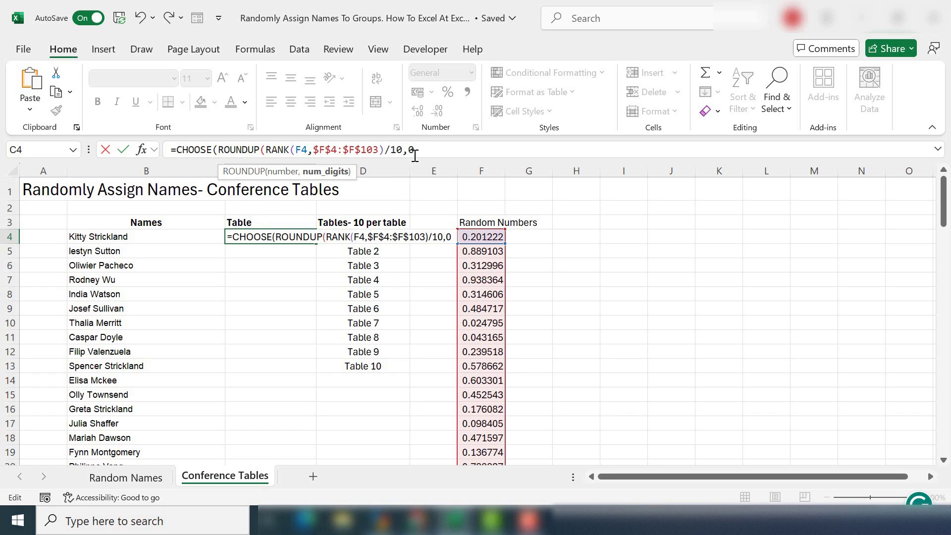
text(0))
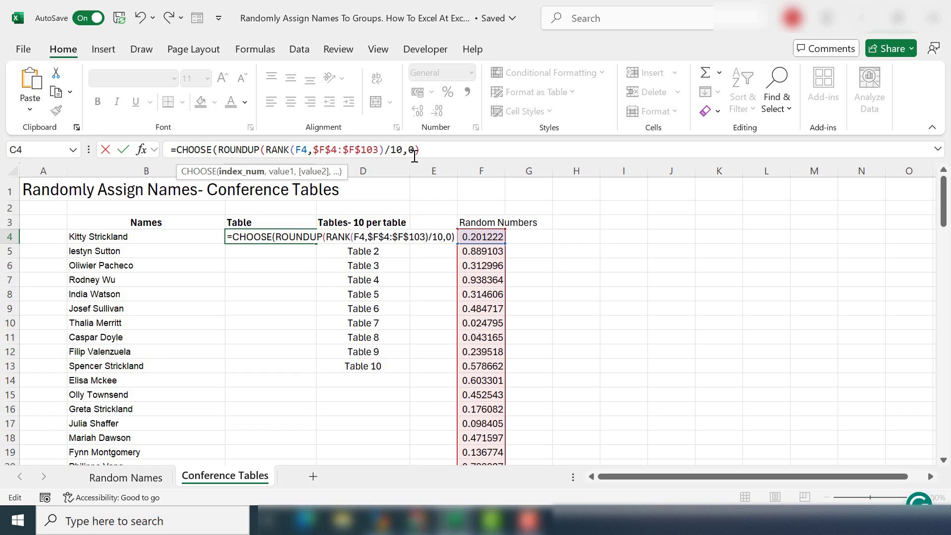
text(,)
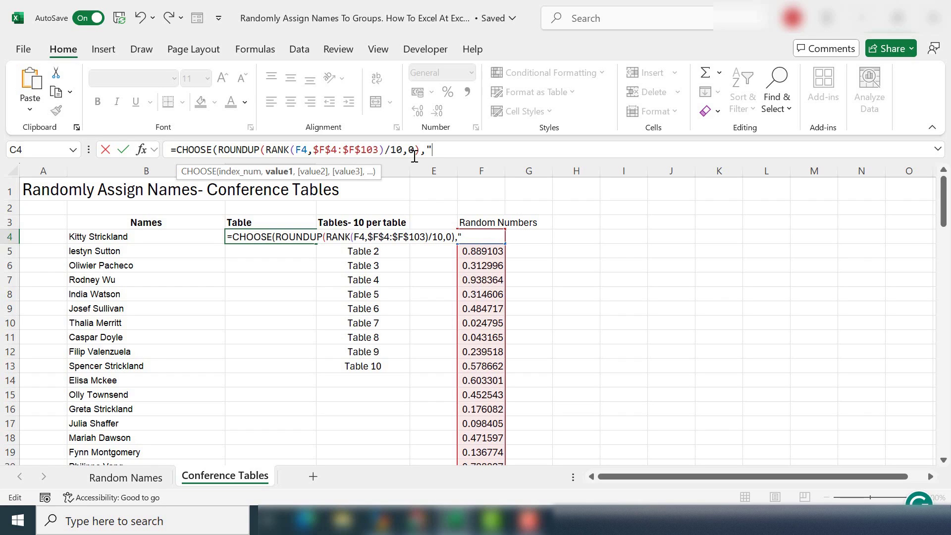
text("tABLE")
key(BackSpace)
text(1",Table 2","Table 3",Table 4")
key(Left)
key(Left)
key(Left)
key(Left)
key(Left)
key(Left)
key(Left)
key(Left)
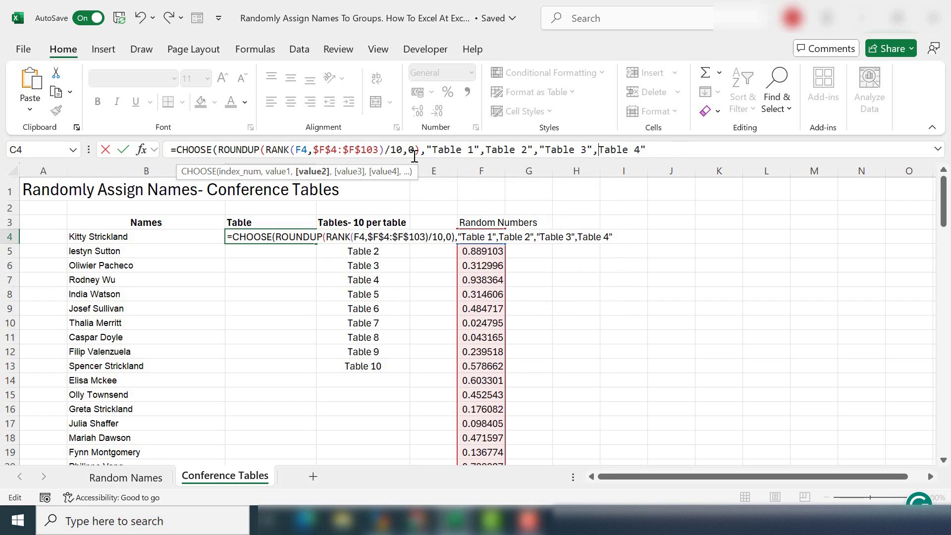
text(")
key(End)
text(,"Table 5",")
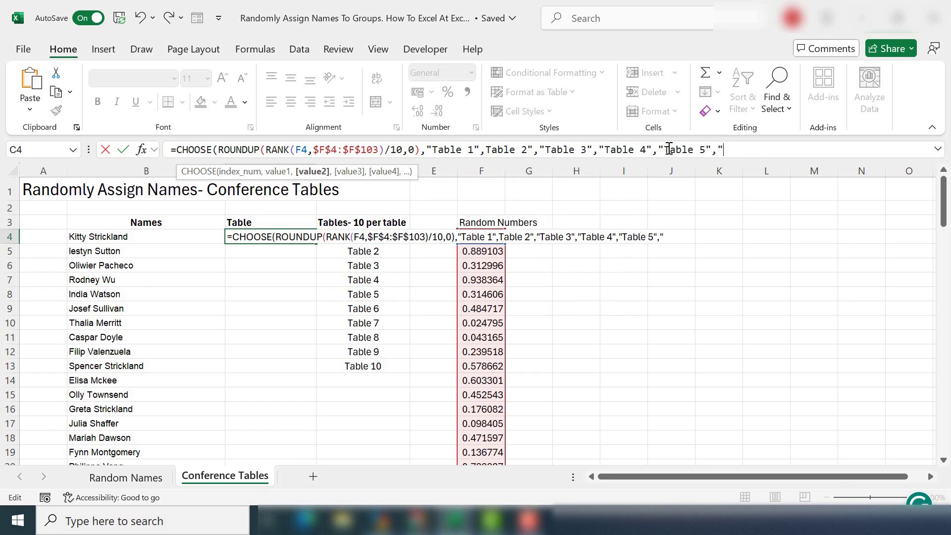
text(Table 6","Table 7",")
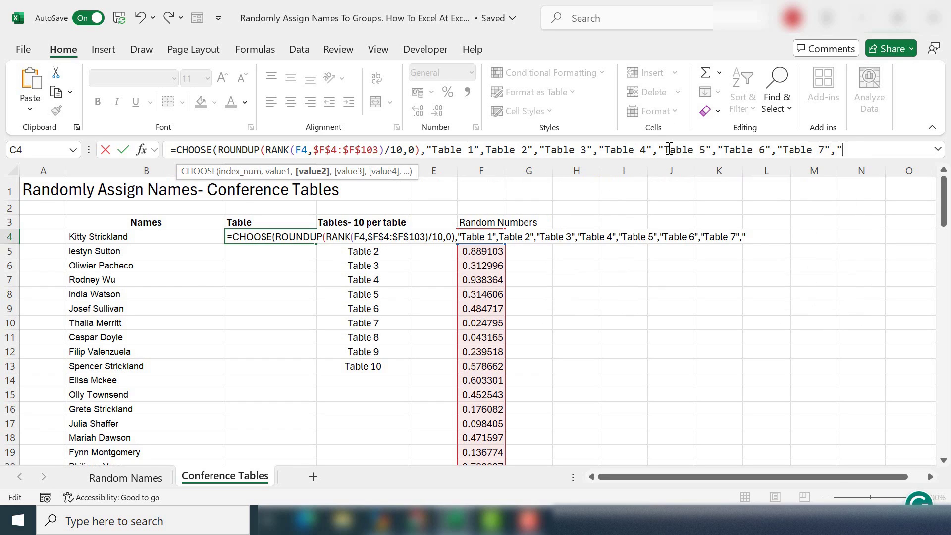
text(Table 8","Table 9")
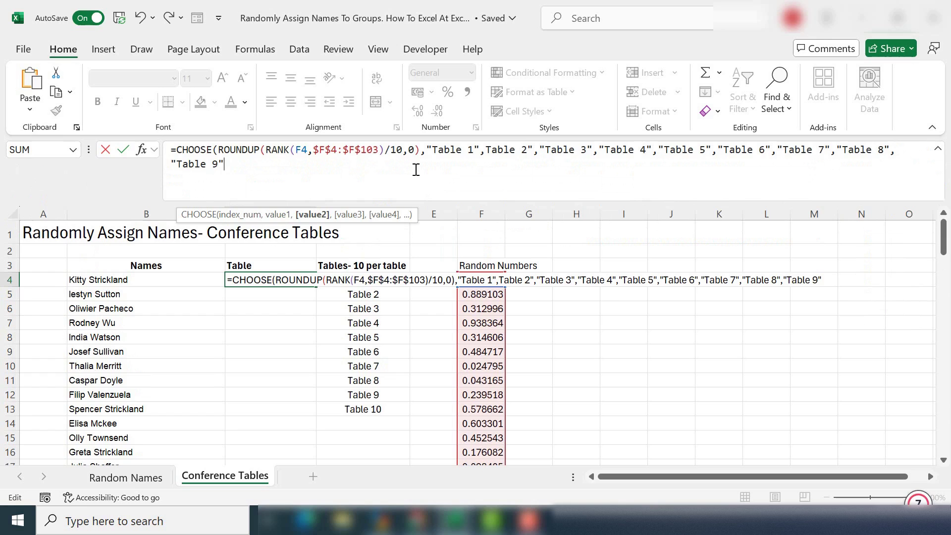
text(,"Table 10"))
key(Return)
key(Return)
text("Table 2)
key(Return)
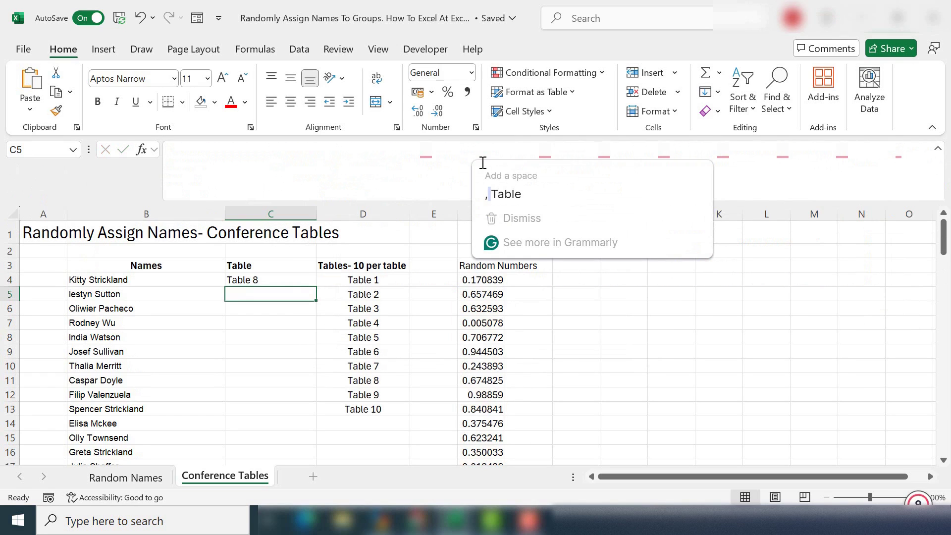
Copy the C4 table formula down through C103 and scroll through the assigned tables
key(Up)
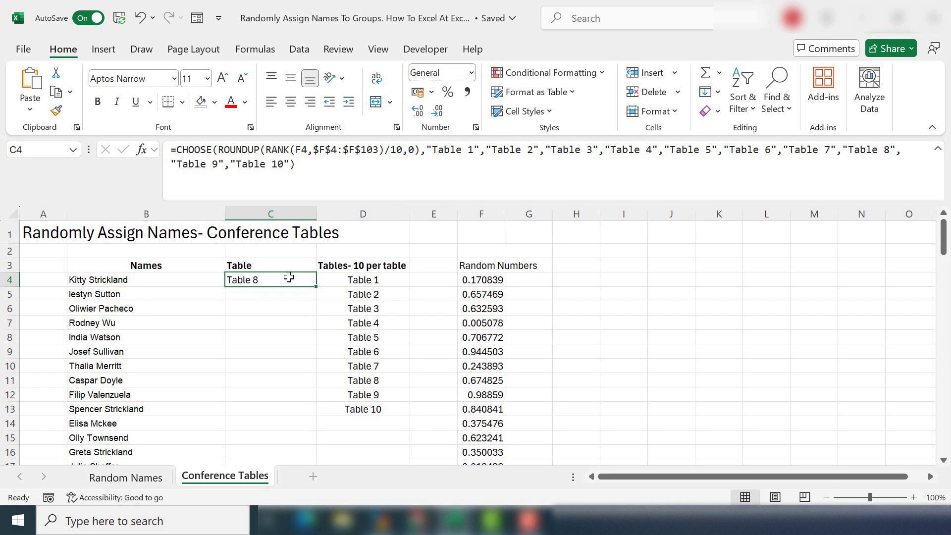
double_click(317, 287)
click(320, 292)
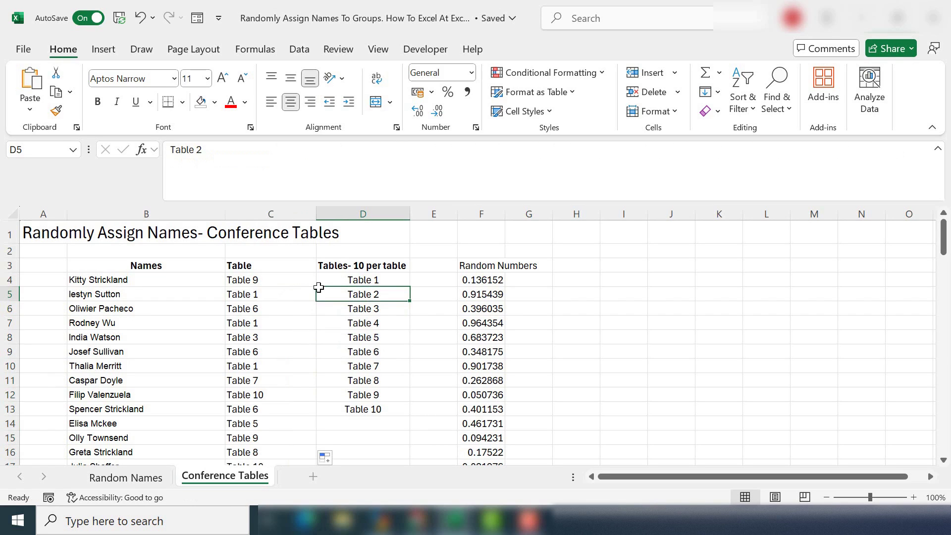
scroll(312, 357, down, 6)
scroll(310, 372, down, 14)
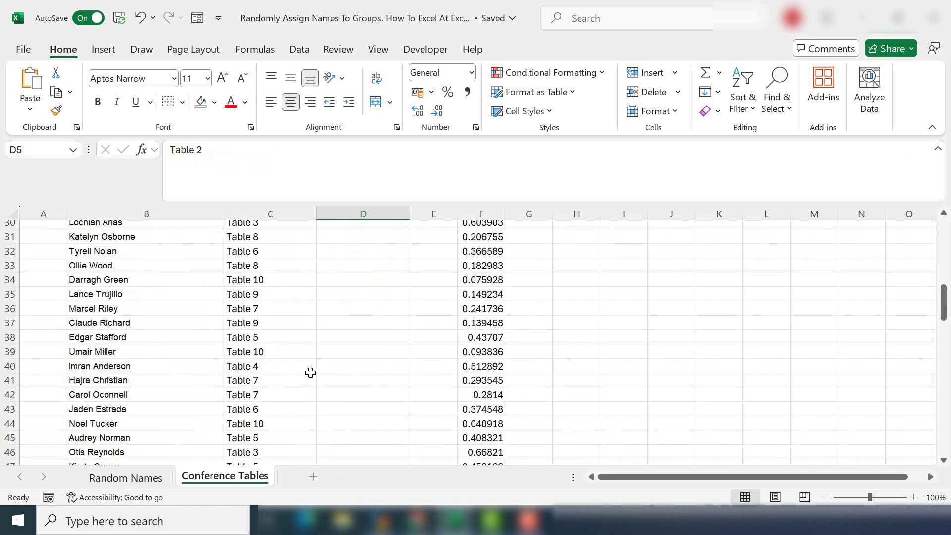
scroll(310, 373, down, 4)
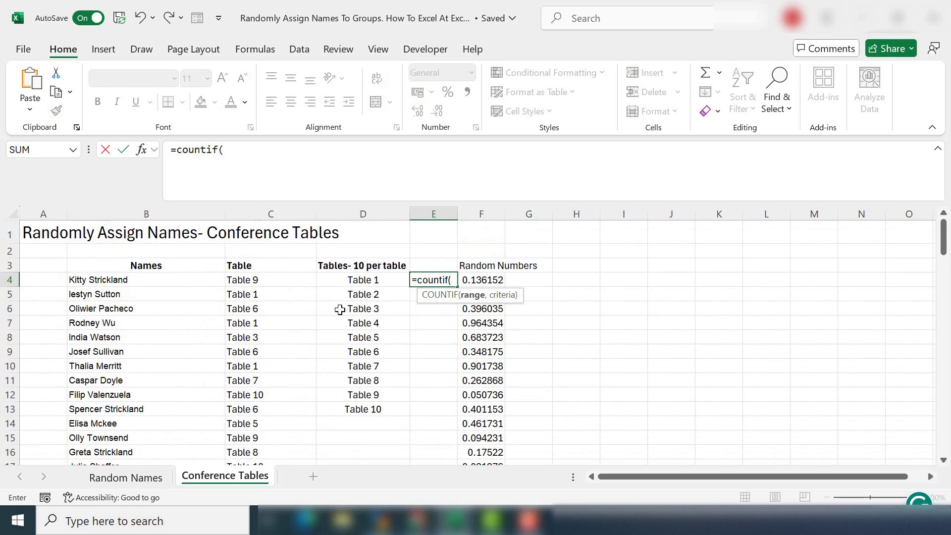
Enter =COUNTIF($C$4:$C$103,D4) in E4 to count Table 1's guests
click(286, 280)
key(ctrl+shift+Down)
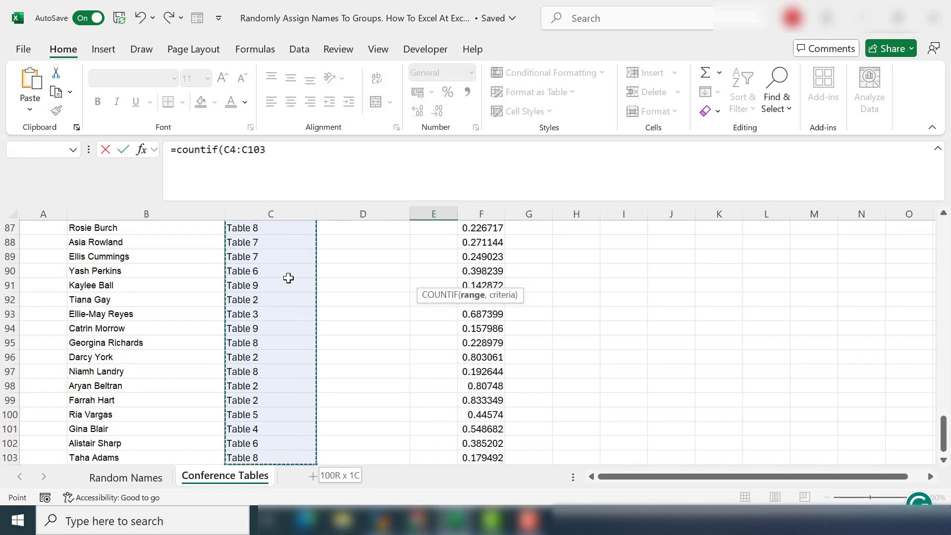
key(F4)
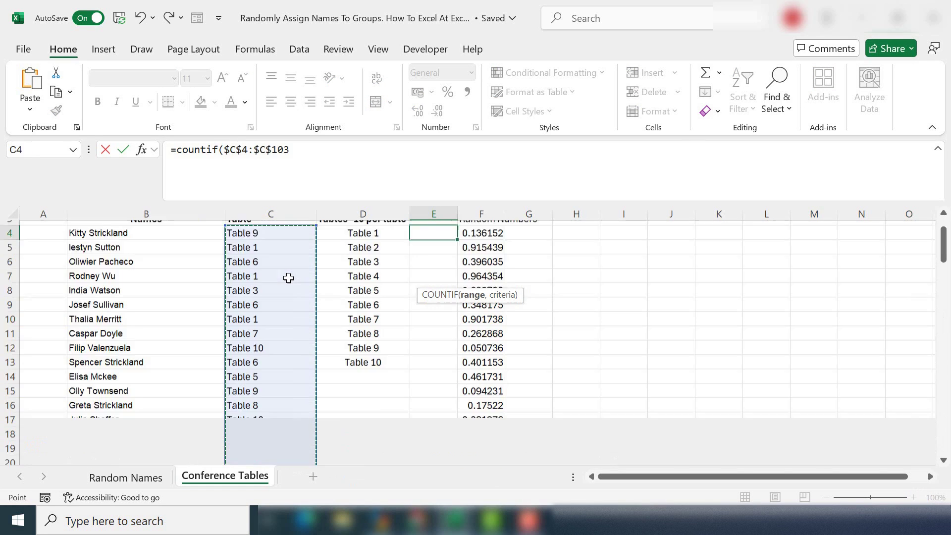
text(,)
click(388, 280)
key(Return)
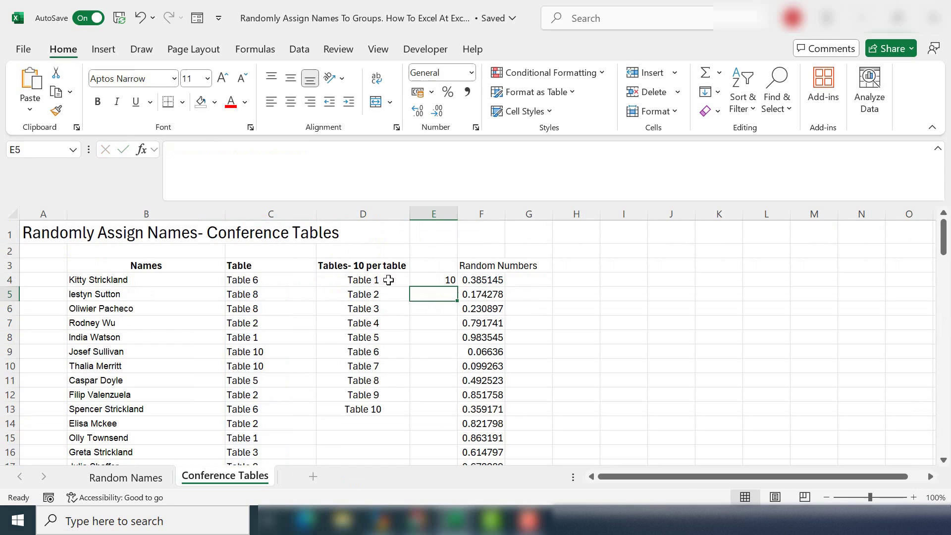
double_click(443, 279)
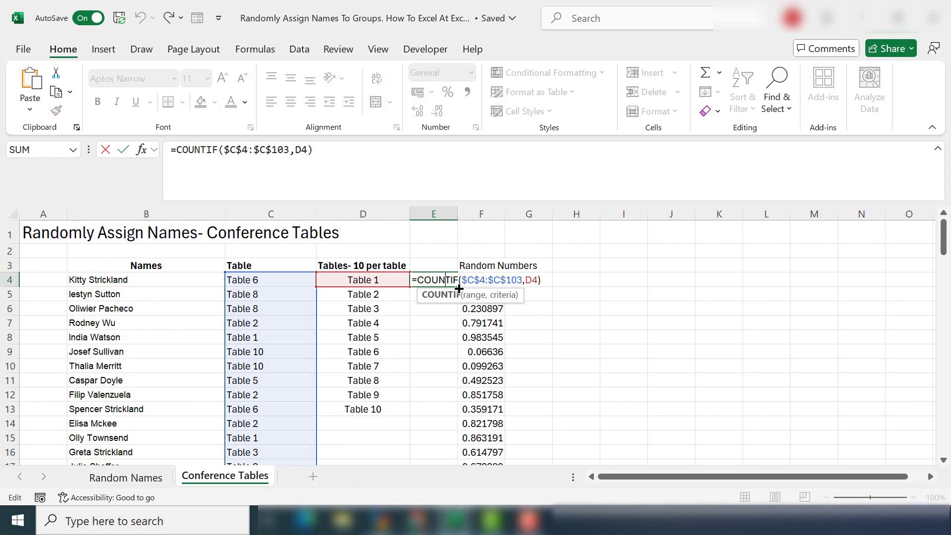
key(Return)
Copy the count down through Table 10 and widen the Random Numbers column F
click(451, 282)
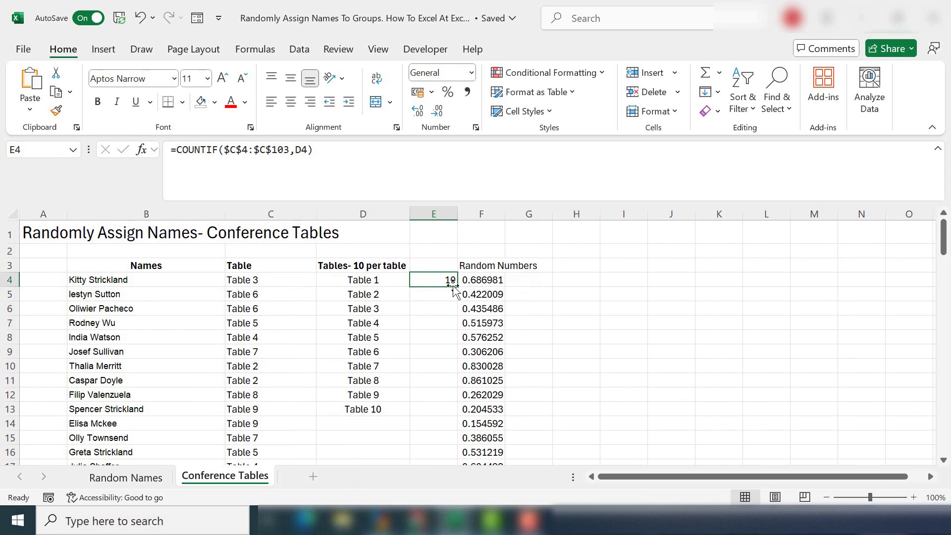
drag(458, 288, 464, 415)
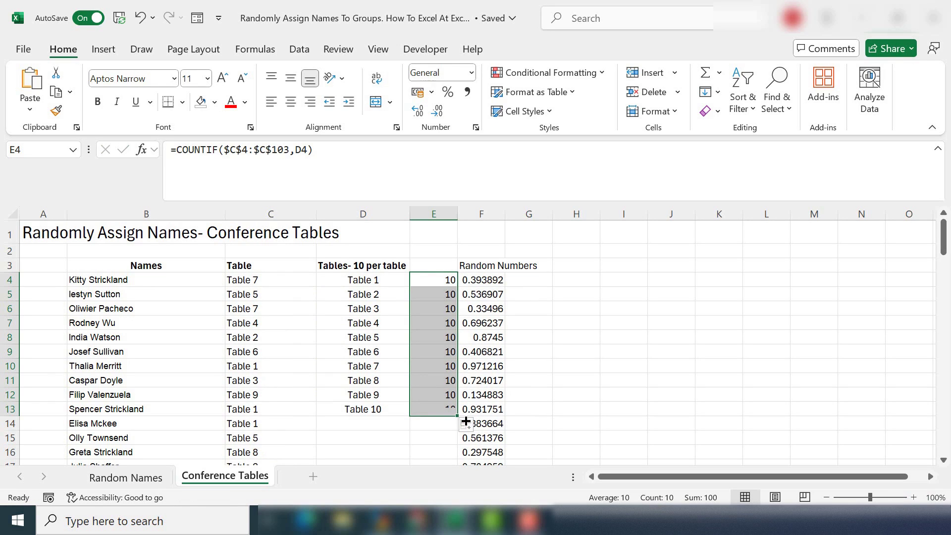
scroll(256, 359, down, 6)
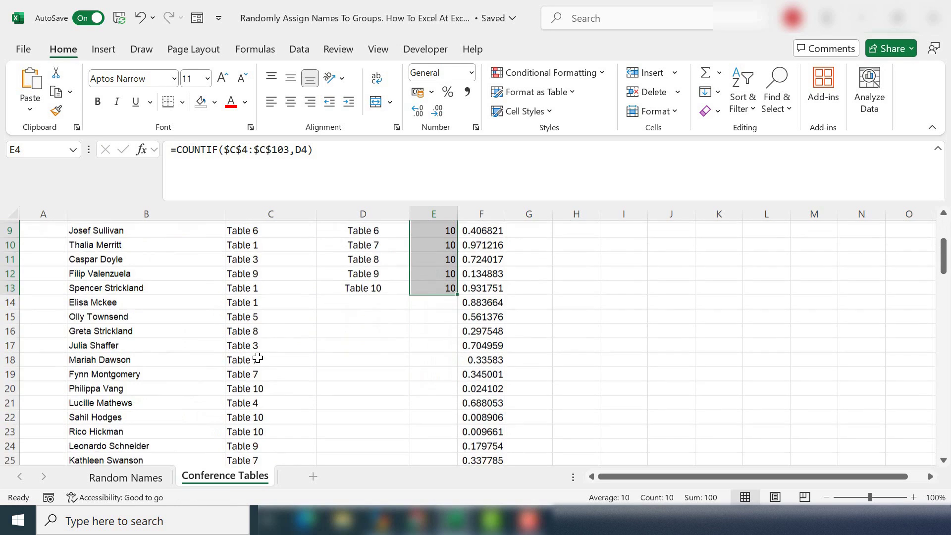
scroll(257, 360, up, 5)
scroll(264, 360, up, 1)
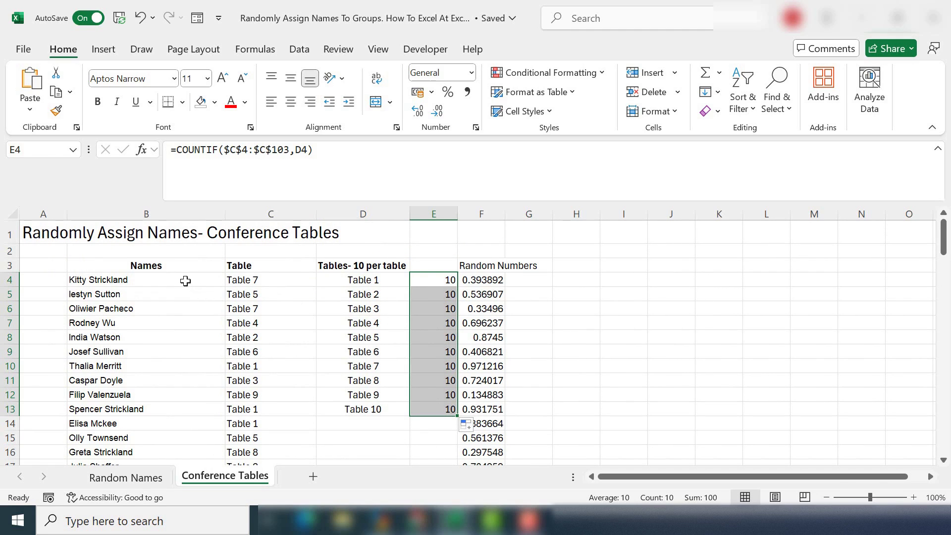
click(481, 262)
drag(504, 214, 522, 214)
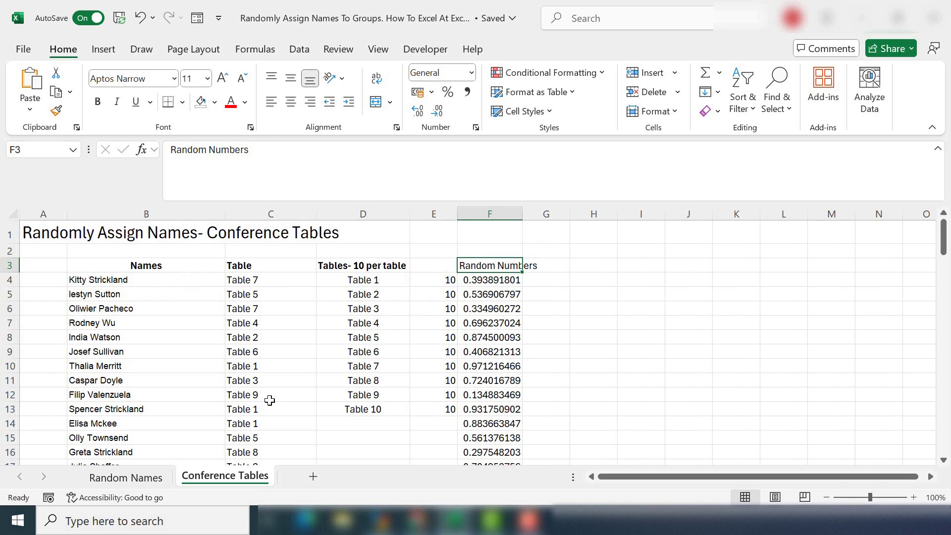